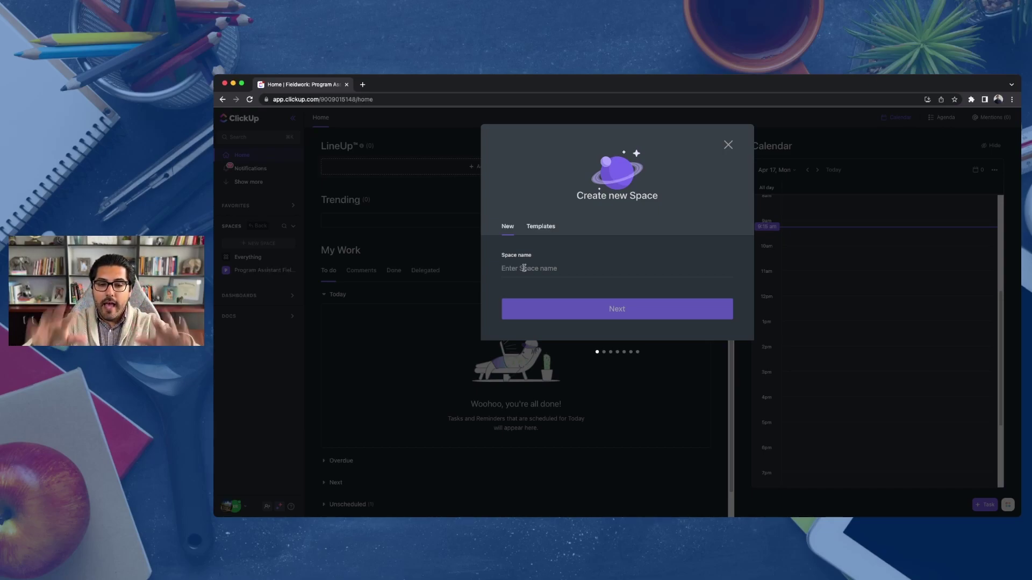
- Name the new Space "Advising SP23" and continue to its color and avatar settings
{"action": "type", "text": "Advising"}
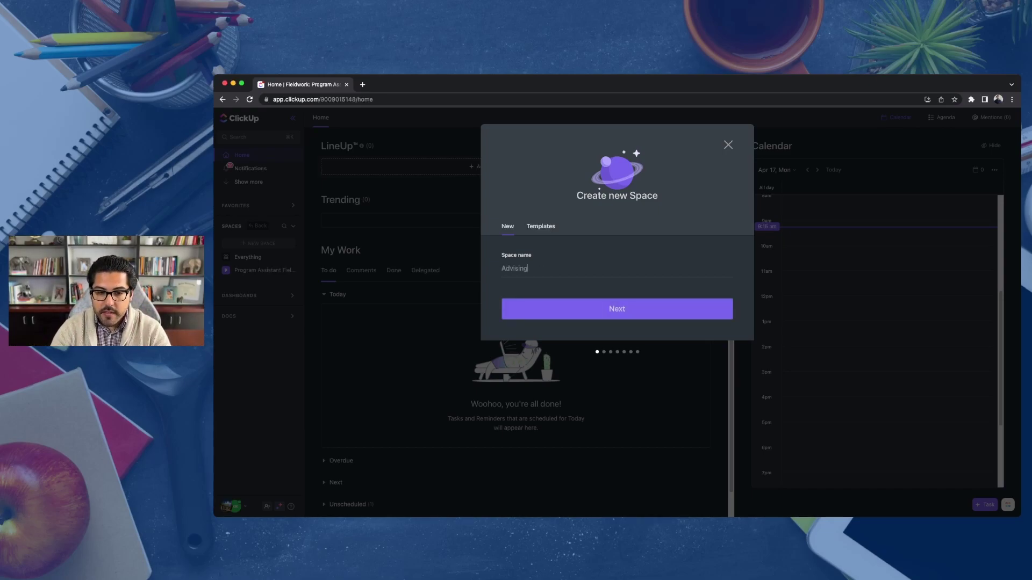
{"action": "type", "text": " SP23"}
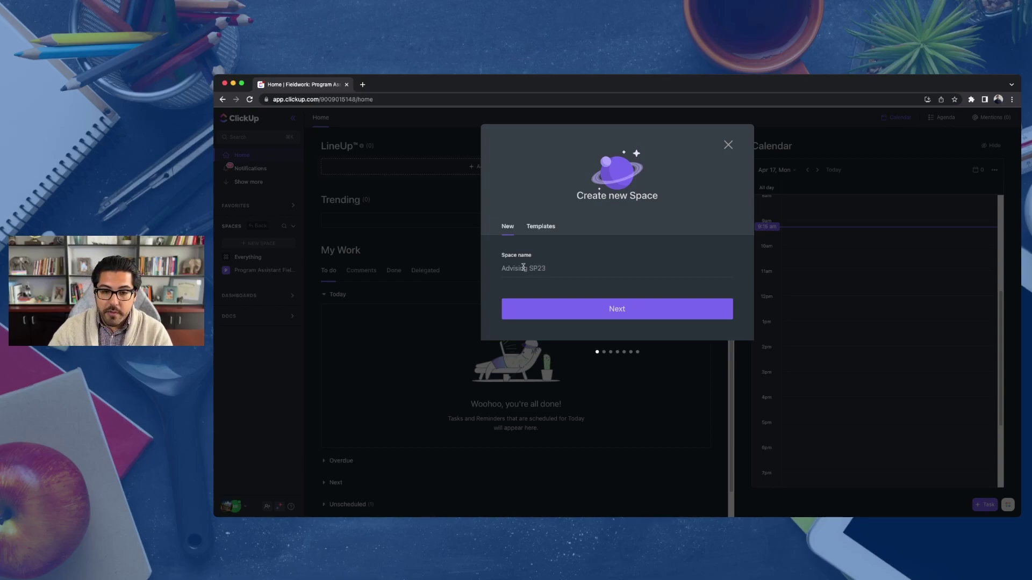
{"action": "left_click", "coordinate": [612, 314]}
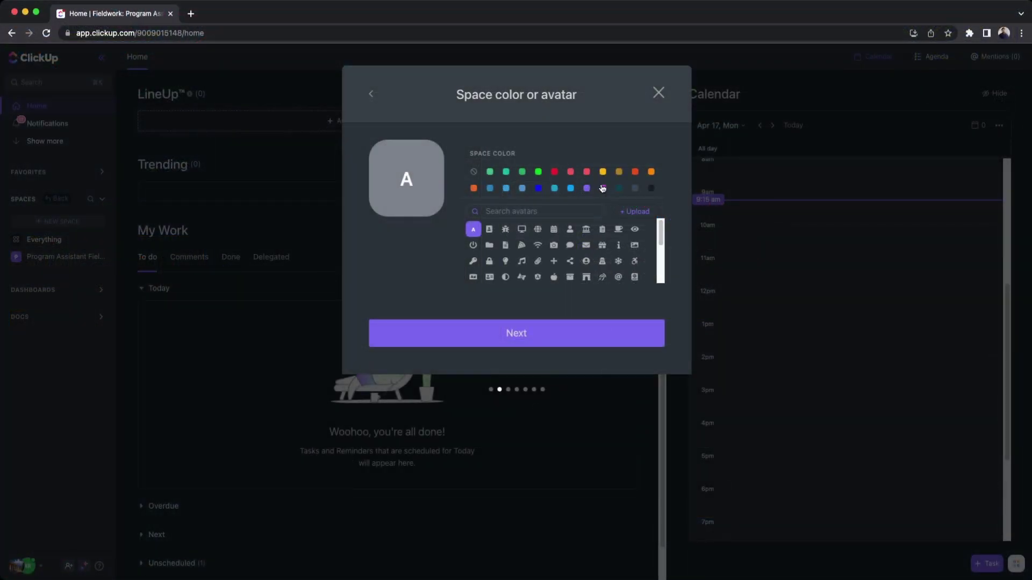
- Give the Space a dark gold color and the group-of-people avatar
{"action": "left_click", "coordinate": [620, 173]}
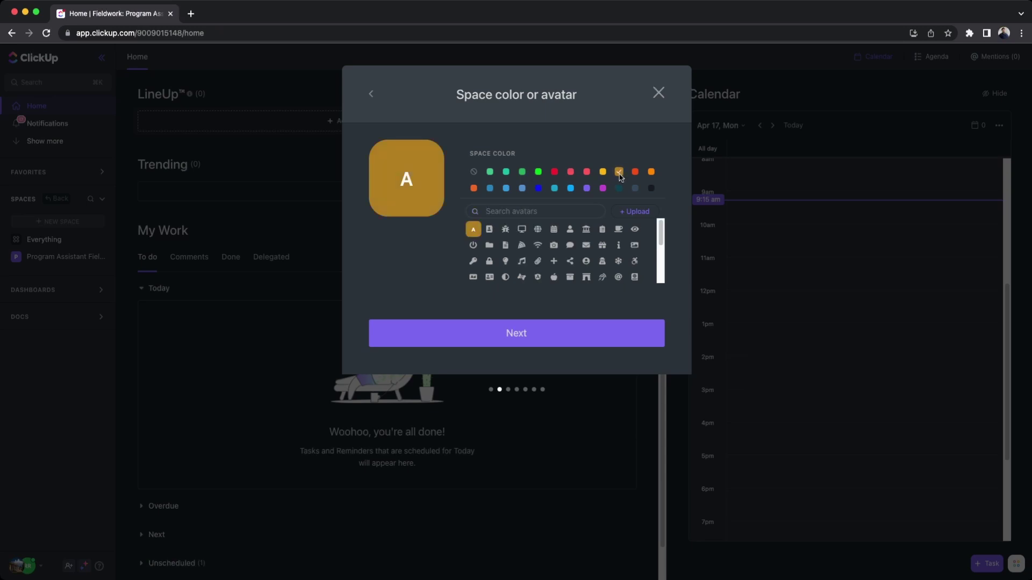
{"action": "scroll", "coordinate": [574, 264], "scroll_direction": "down", "scroll_amount": 10}
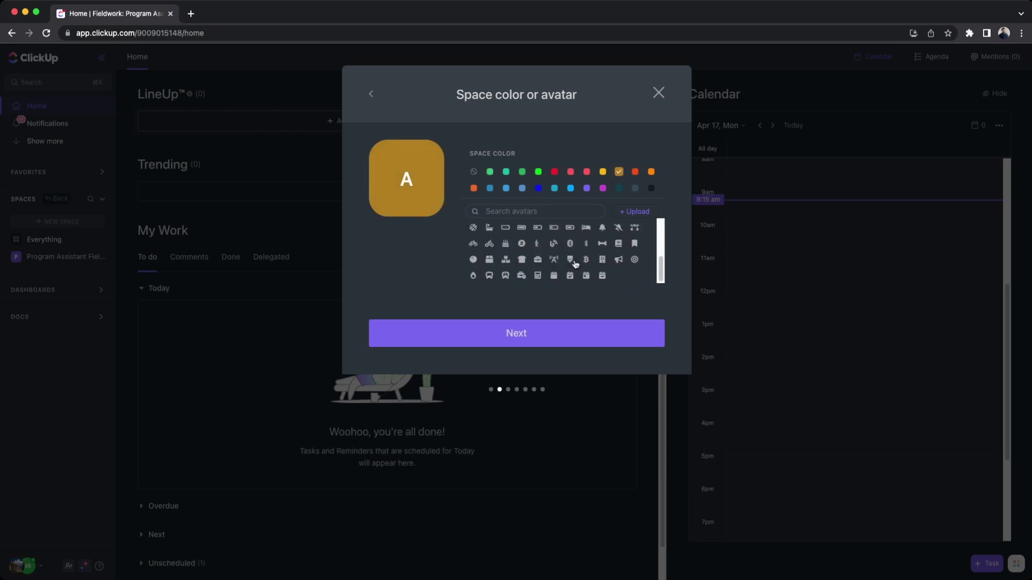
{"action": "scroll", "coordinate": [576, 264], "scroll_direction": "up", "scroll_amount": 5}
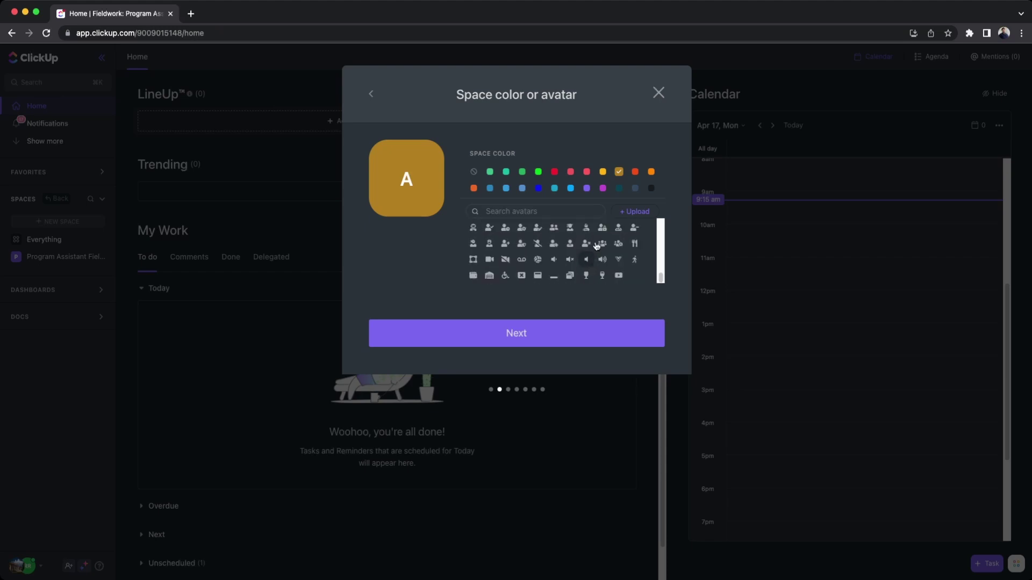
{"action": "left_click", "coordinate": [602, 244]}
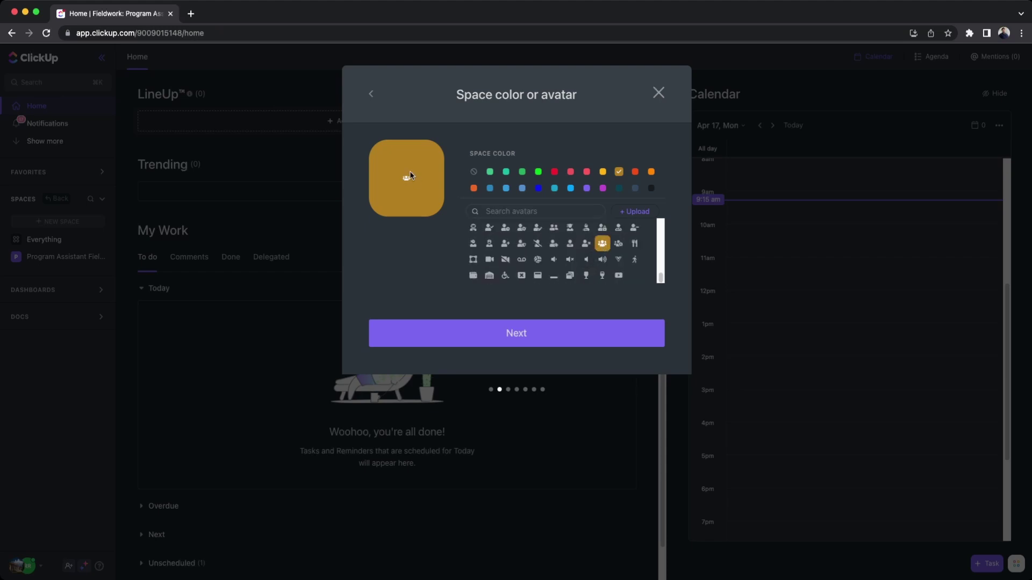
- Set the Space's sharing to Private without adding people, and continue to the task statuses
{"action": "left_click", "coordinate": [561, 340]}
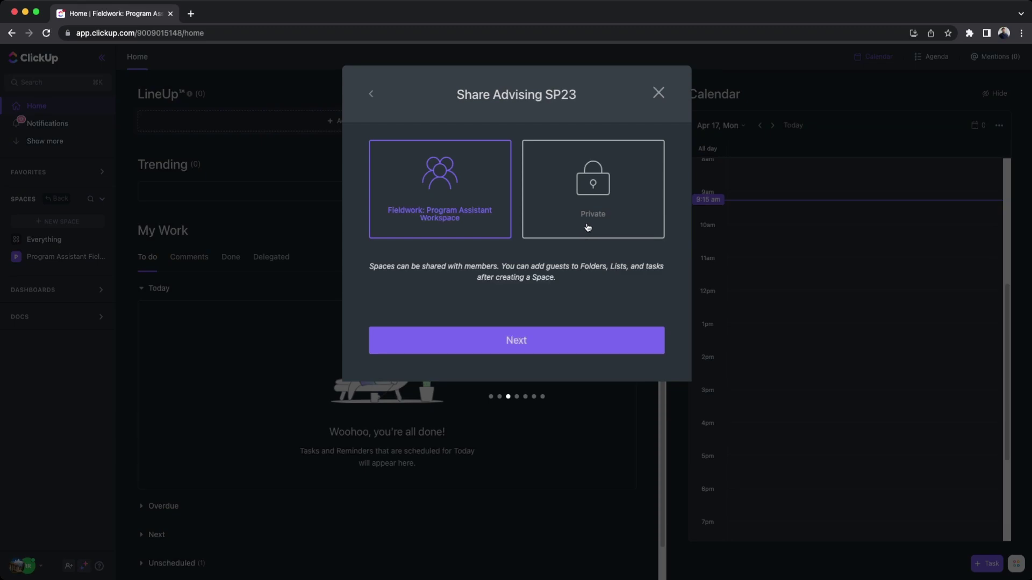
{"action": "left_click", "coordinate": [593, 194]}
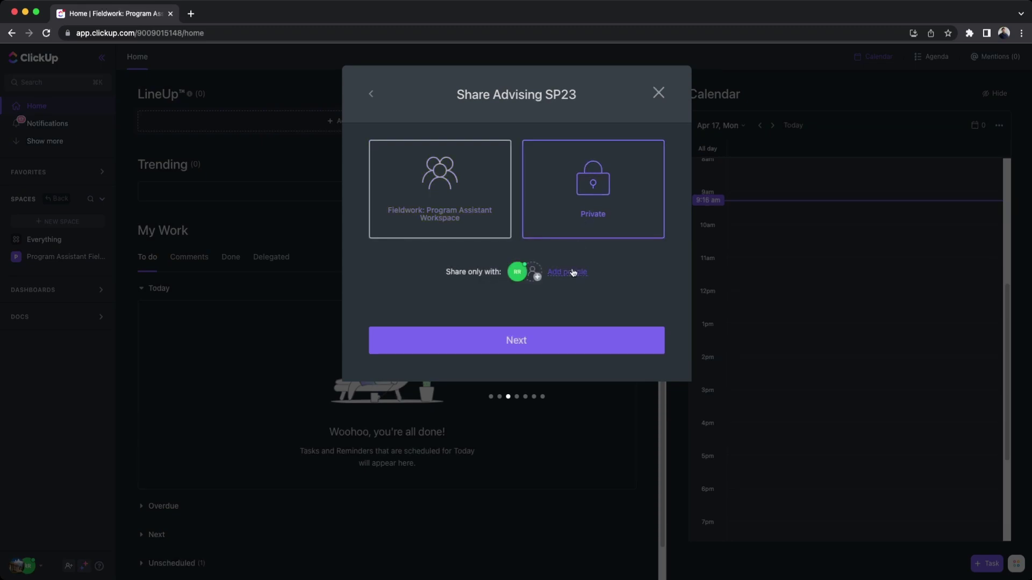
{"action": "left_click", "coordinate": [528, 342]}
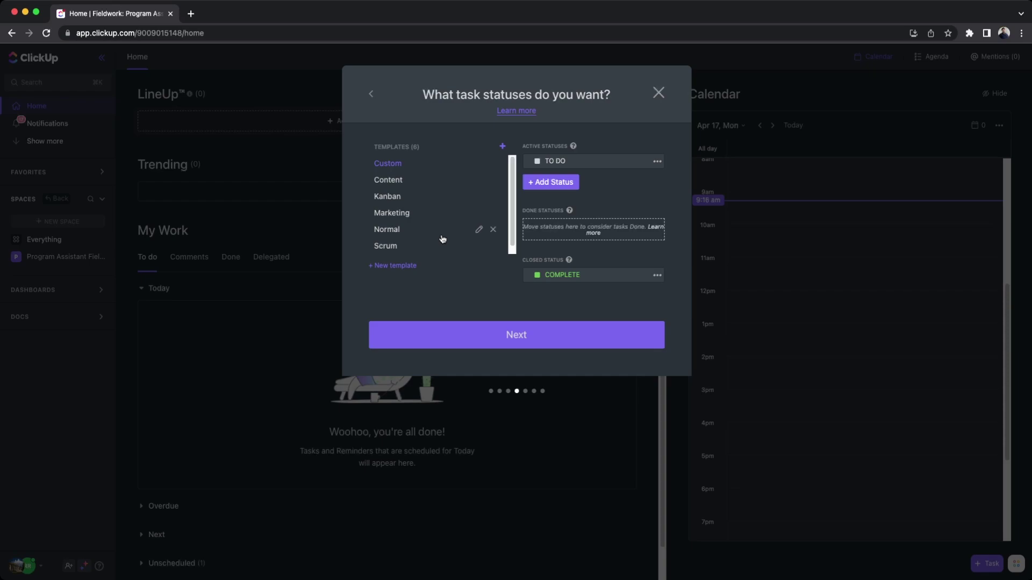
- Rename the TO DO active status to NEW STUDENT
{"action": "left_click", "coordinate": [574, 165]}
{"action": "key", "text": "BackSpace"}
{"action": "key", "text": "BackSpace"}
{"action": "key", "text": "BackSpace"}
{"action": "key", "text": "BackSpace"}
{"action": "key", "text": "BackSpace"}
{"action": "type", "text": "NEW STUDENT"}
- Add an active status named ONBOARDED and color it yellow
{"action": "left_click", "coordinate": [564, 182]}
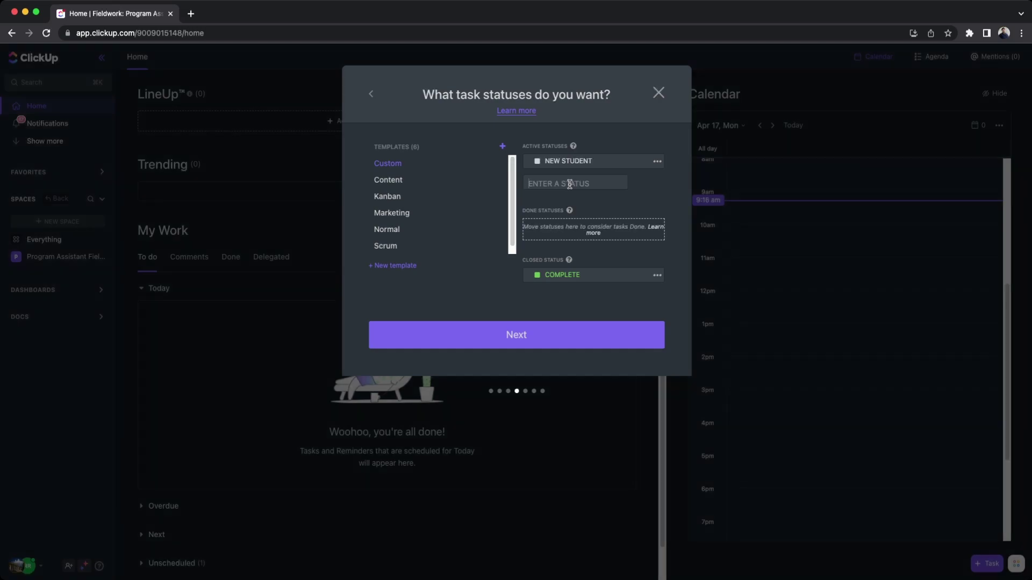
{"action": "left_click", "coordinate": [570, 185]}
{"action": "type", "text": "ONBOARDED"}
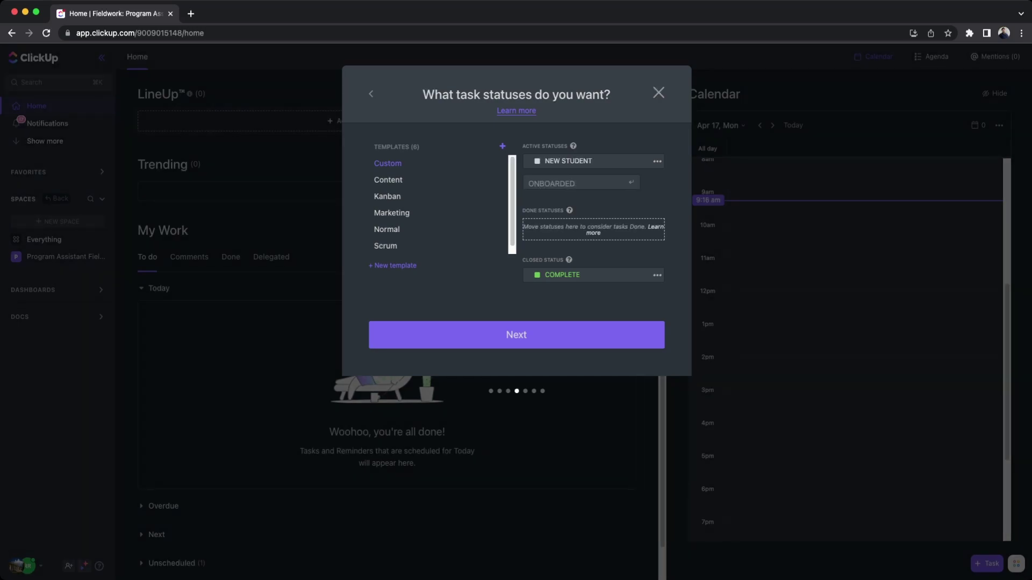
{"action": "key", "text": "Return"}
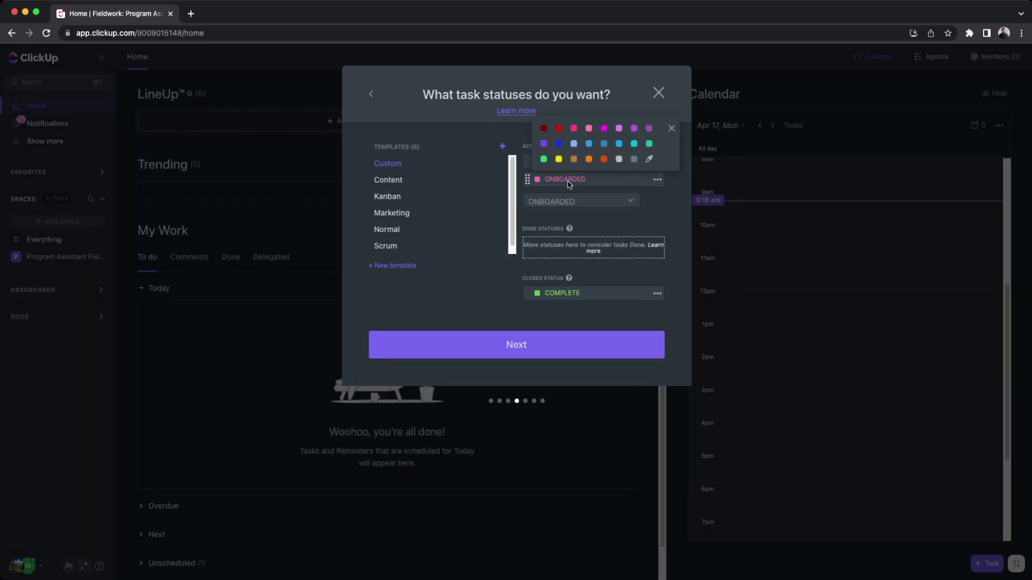
{"action": "left_click", "coordinate": [560, 160]}
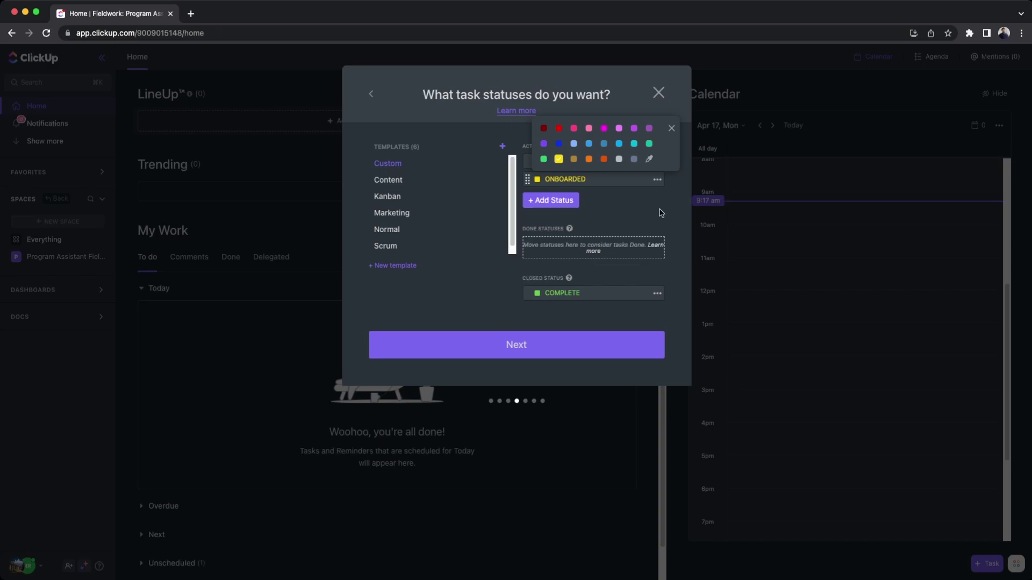
- Add an active status named PERSISTING and color it teal green
{"action": "left_click", "coordinate": [563, 203]}
{"action": "type", "text": "PERSISTING"}
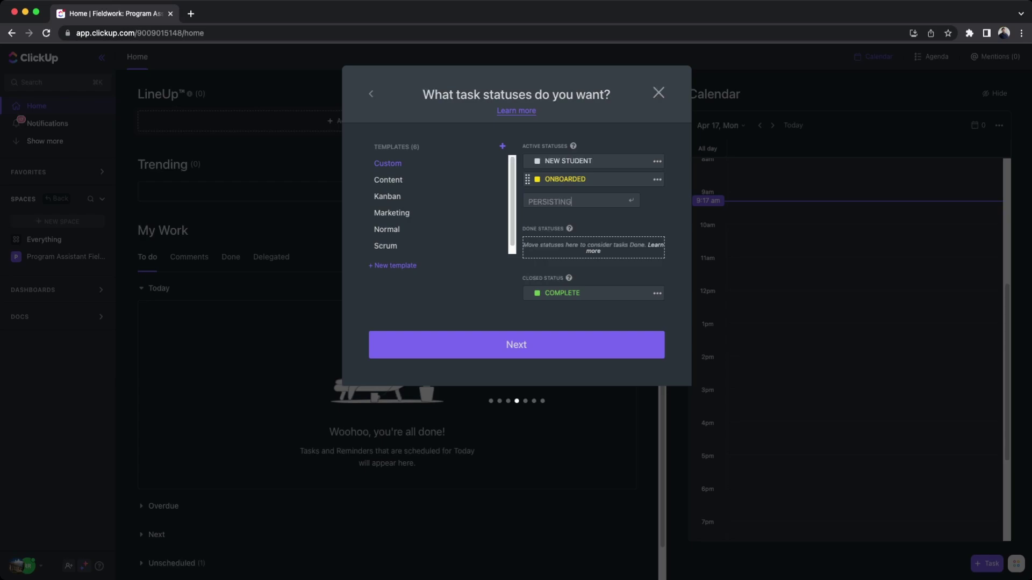
{"action": "key", "text": "Return"}
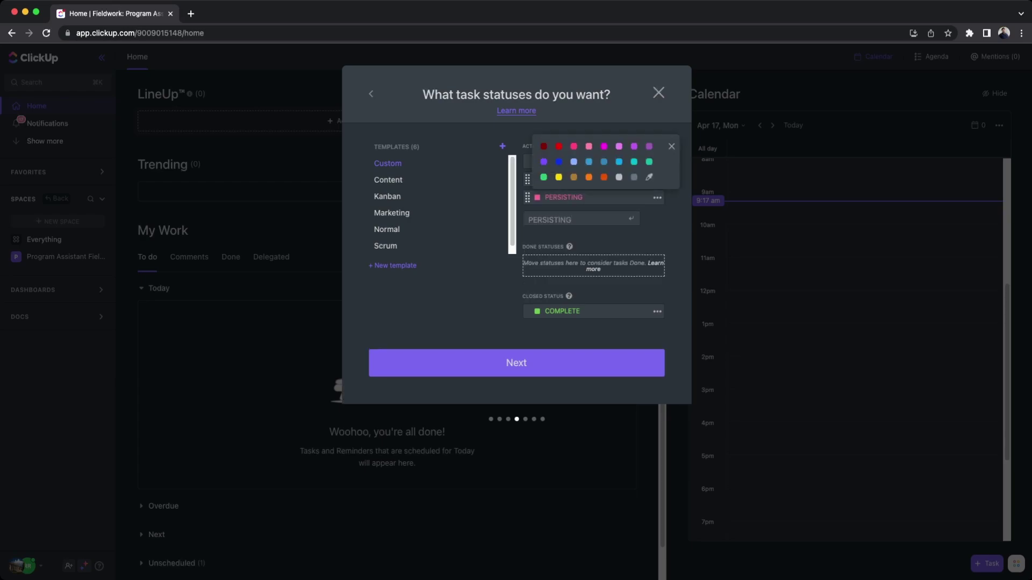
{"action": "left_click", "coordinate": [649, 162]}
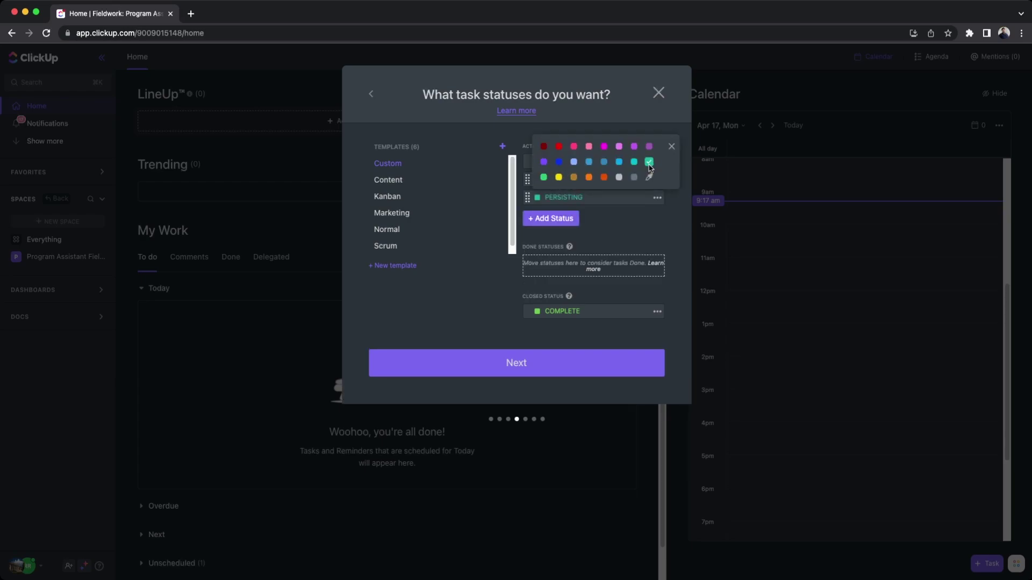
{"action": "left_click", "coordinate": [672, 229]}
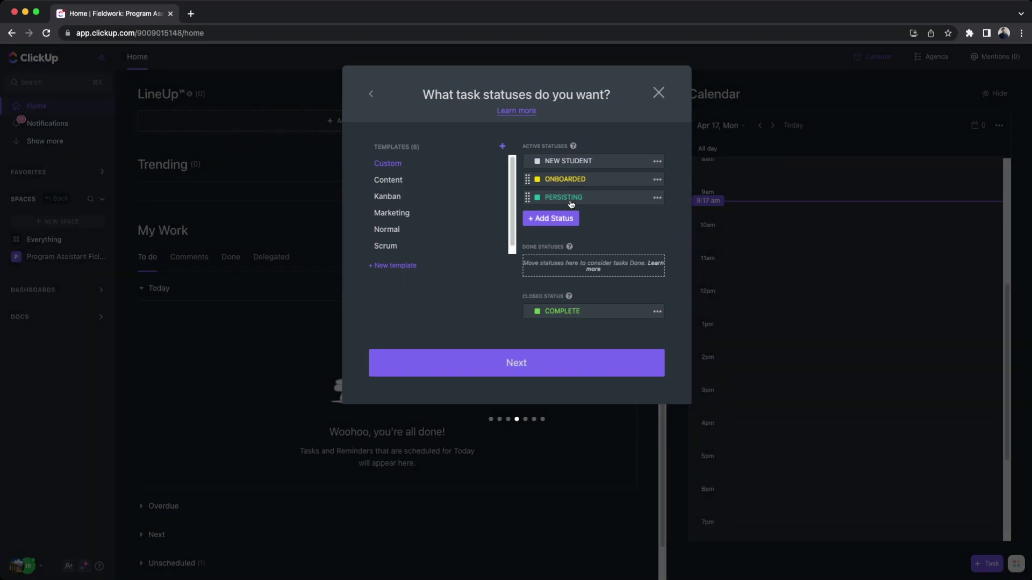
- Add an active status named AT RISK and color it bright red
{"action": "left_click", "coordinate": [568, 220]}
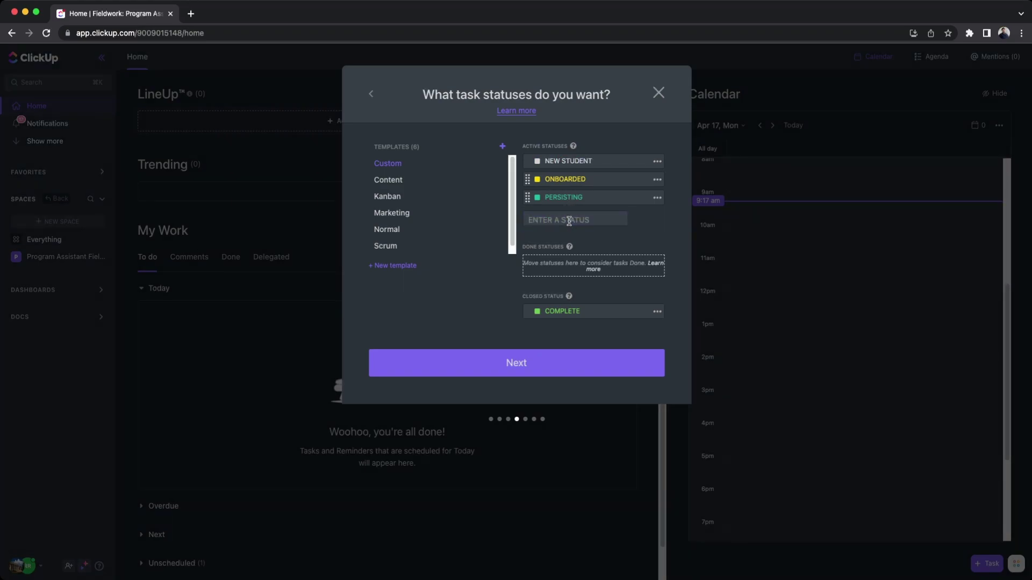
{"action": "type", "text": "AT RISK"}
{"action": "key", "text": "Return"}
{"action": "left_click", "coordinate": [559, 165]}
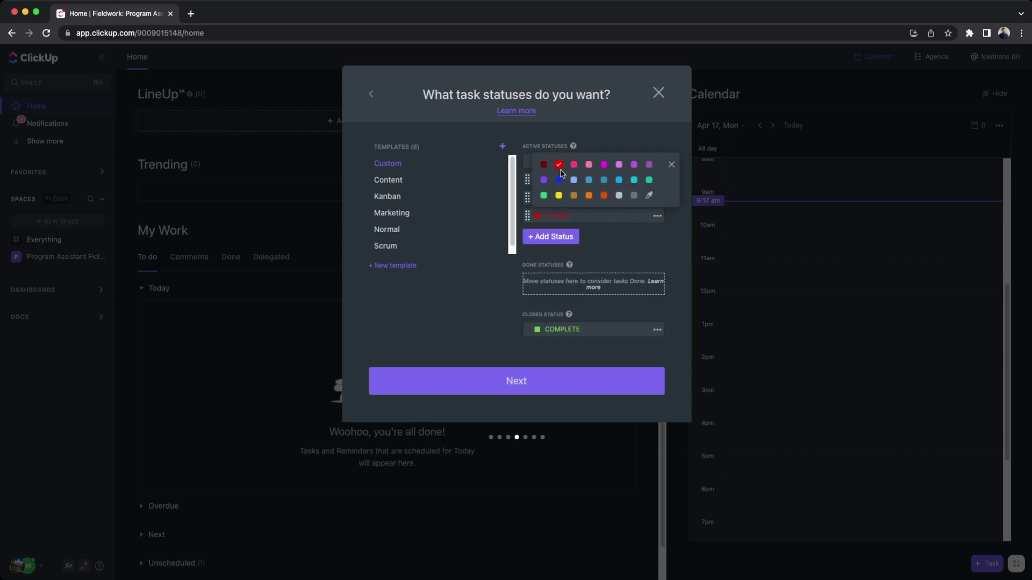
{"action": "left_click", "coordinate": [675, 244]}
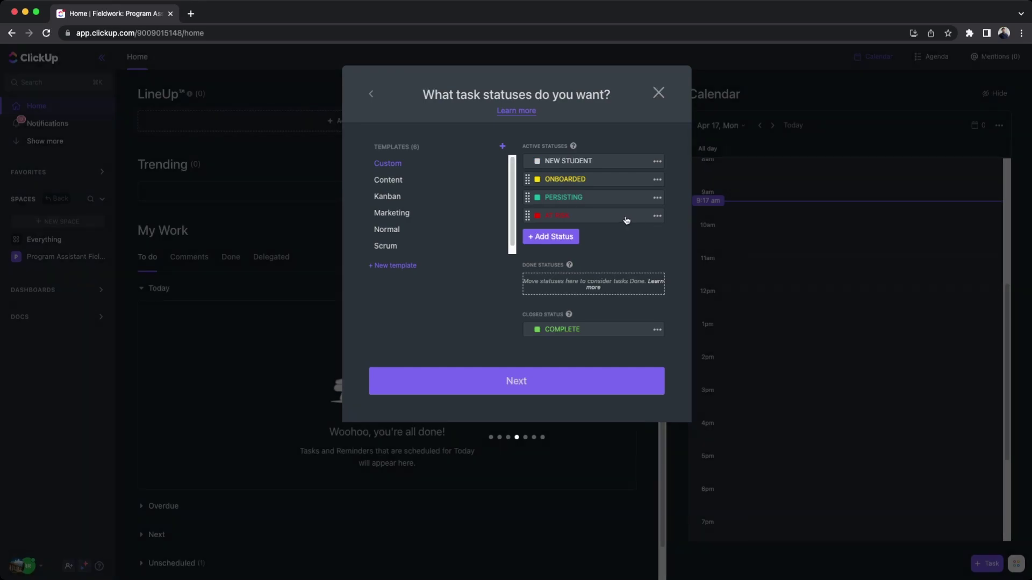
- Add an active status named READY TO GRADUATE and color it purple
{"action": "left_click", "coordinate": [564, 242]}
{"action": "type", "text": "READY TO GRADUATE"}
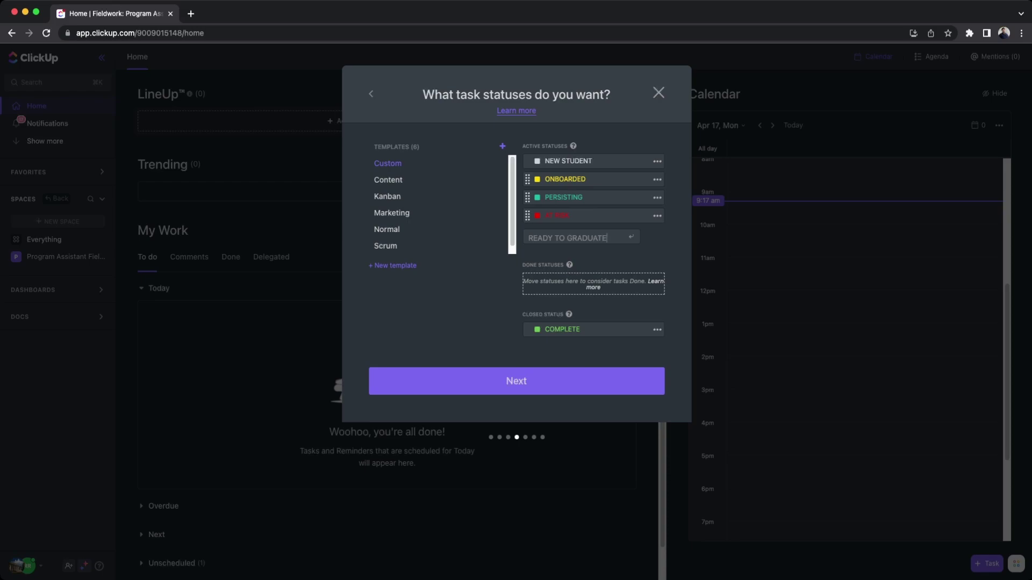
{"action": "key", "text": "Return"}
{"action": "left_click", "coordinate": [543, 198]}
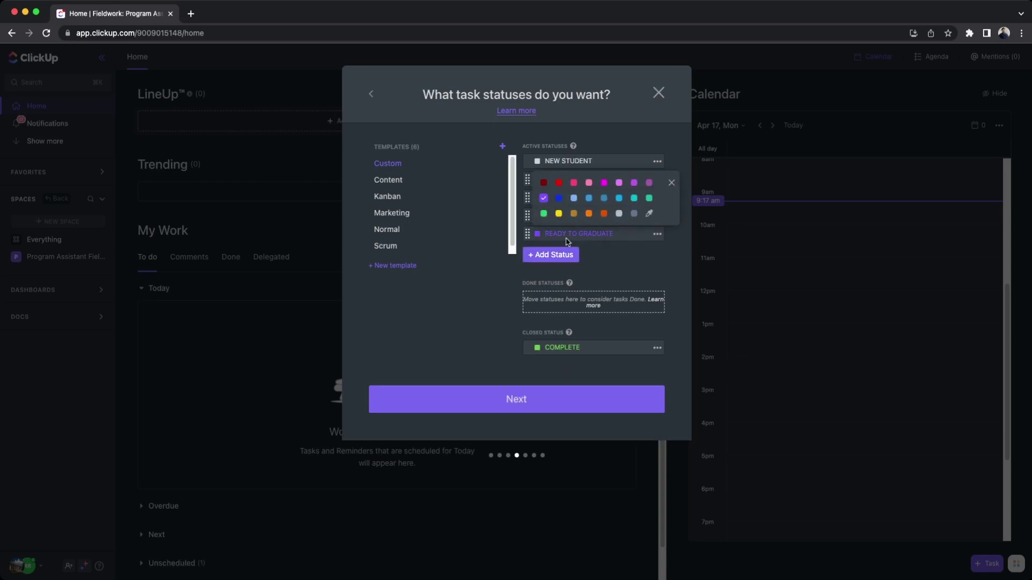
{"action": "left_click", "coordinate": [667, 273]}
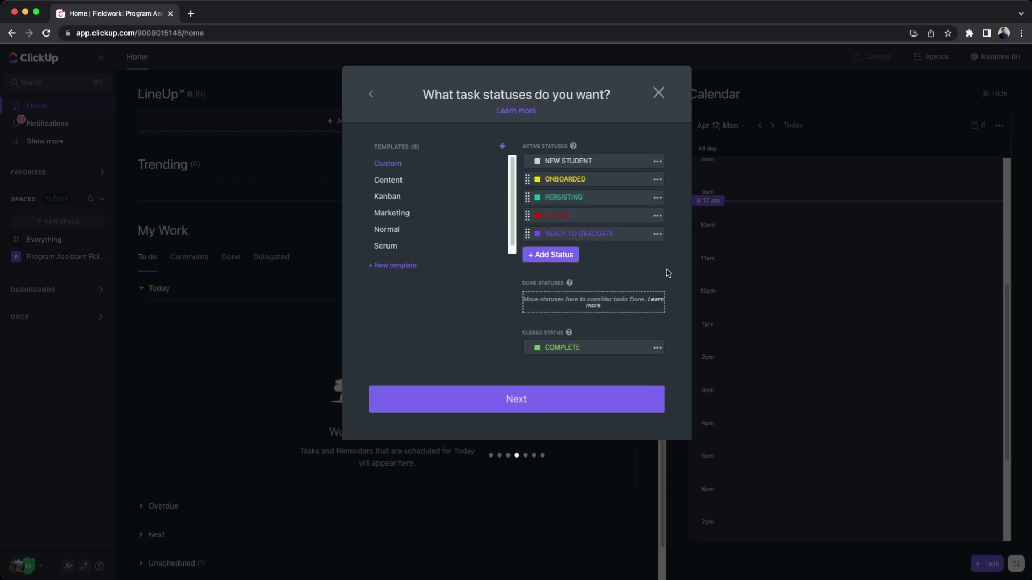
- Rename the COMPLETE closed status to GRADUATED
{"action": "left_click", "coordinate": [581, 349]}
{"action": "key", "text": "BackSpace"}
{"action": "key", "text": "BackSpace"}
{"action": "key", "text": "BackSpace"}
{"action": "key", "text": "BackSpace"}
{"action": "key", "text": "BackSpace"}
{"action": "key", "text": "BackSpace"}
{"action": "key", "text": "BackSpace"}
{"action": "key", "text": "BackSpace"}
{"action": "type", "text": "GRADUATED"}
{"action": "key", "text": "Return"}
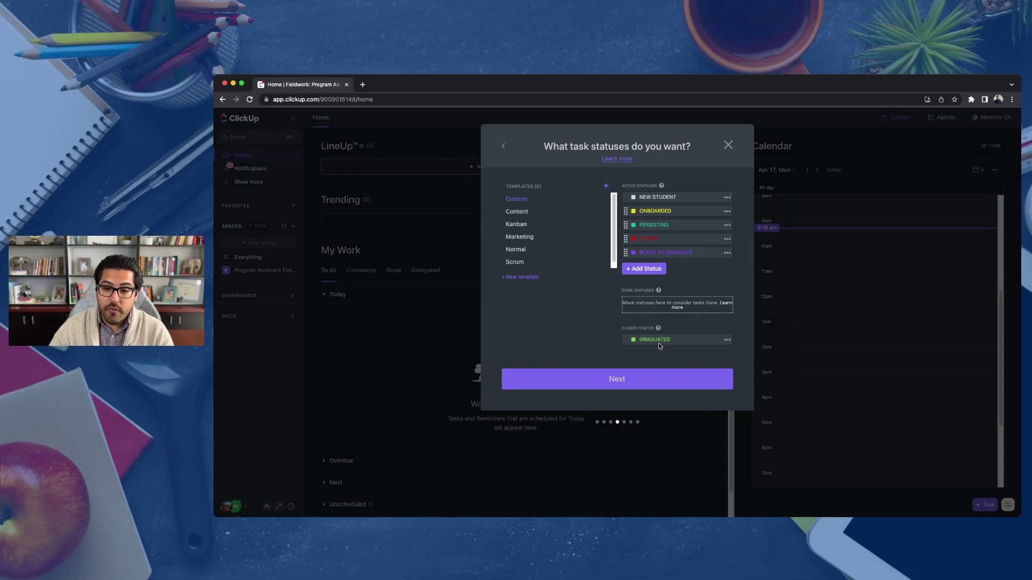
- Move the READY TO GRADUATE status into the done statuses and continue to the ClickApps
{"action": "left_click_drag", "start_coordinate": [626, 252], "coordinate": [643, 290]}
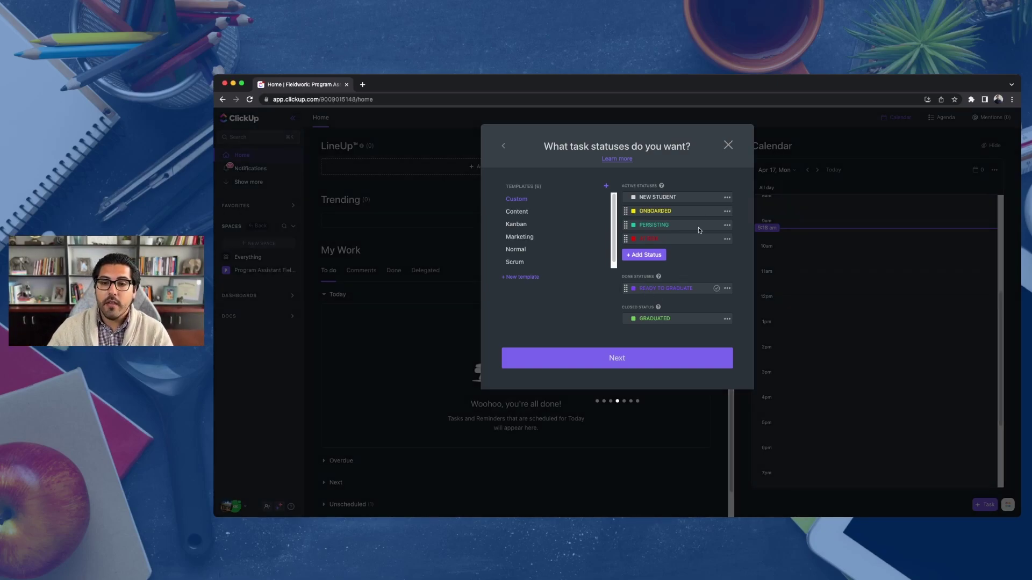
{"action": "left_click", "coordinate": [653, 364]}
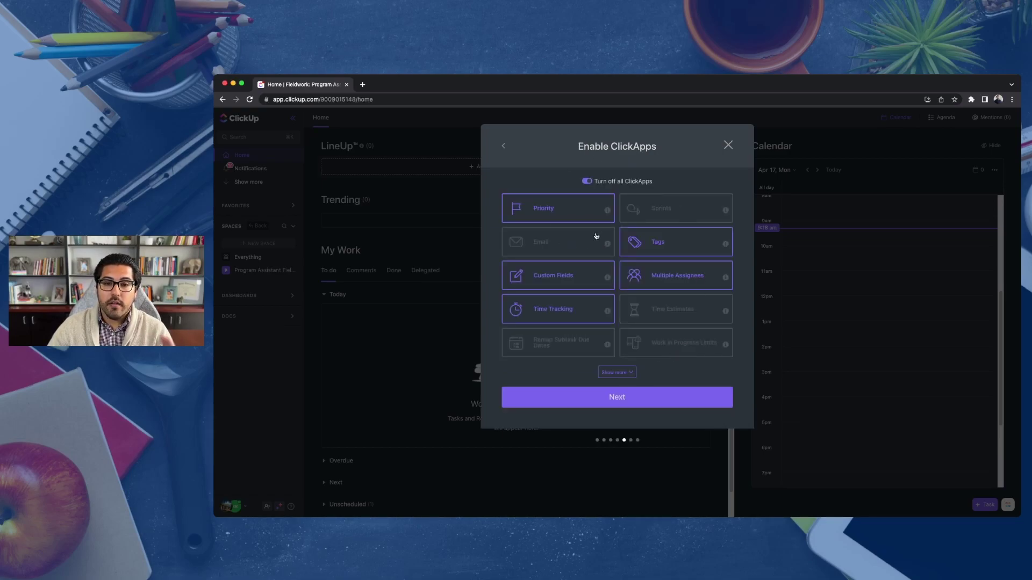
- Disable the Dependency Warning, Time Tracking and Multiple Assignees ClickApps, leave Email off, and continue to the default view settings
{"action": "left_click", "coordinate": [635, 376]}
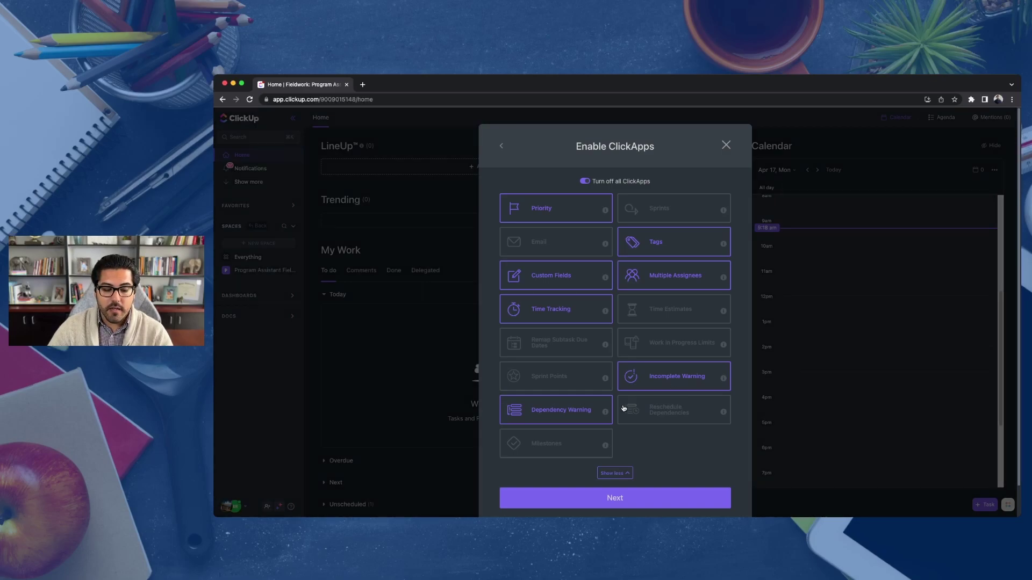
{"action": "mouse_move", "coordinate": [604, 412]}
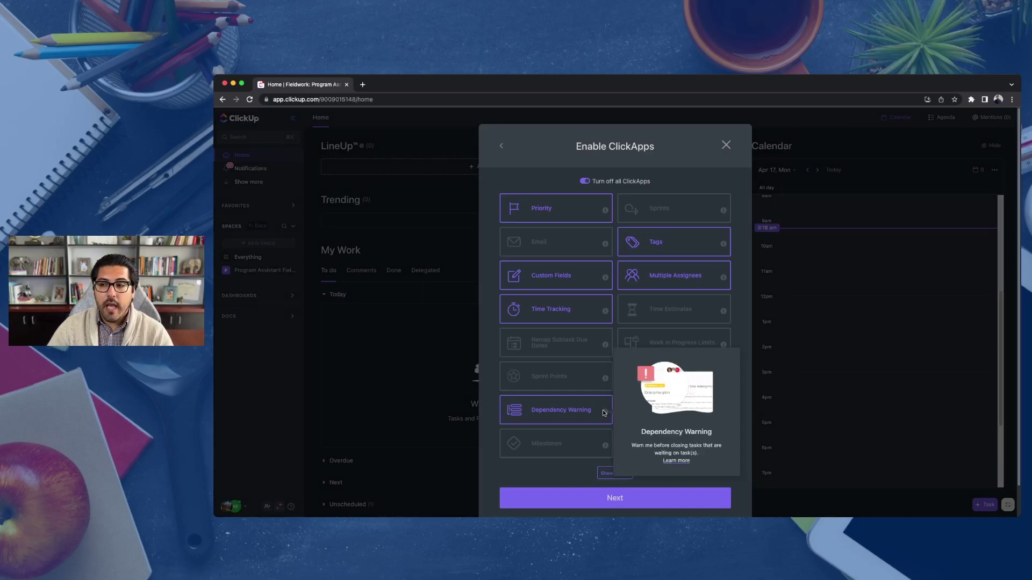
{"action": "left_click", "coordinate": [573, 417]}
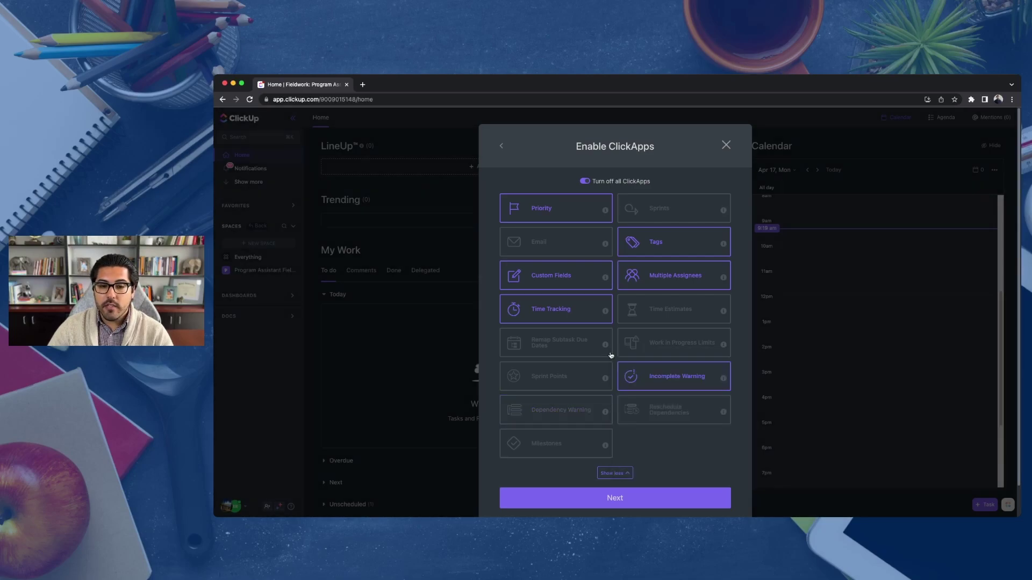
{"action": "left_click", "coordinate": [563, 312]}
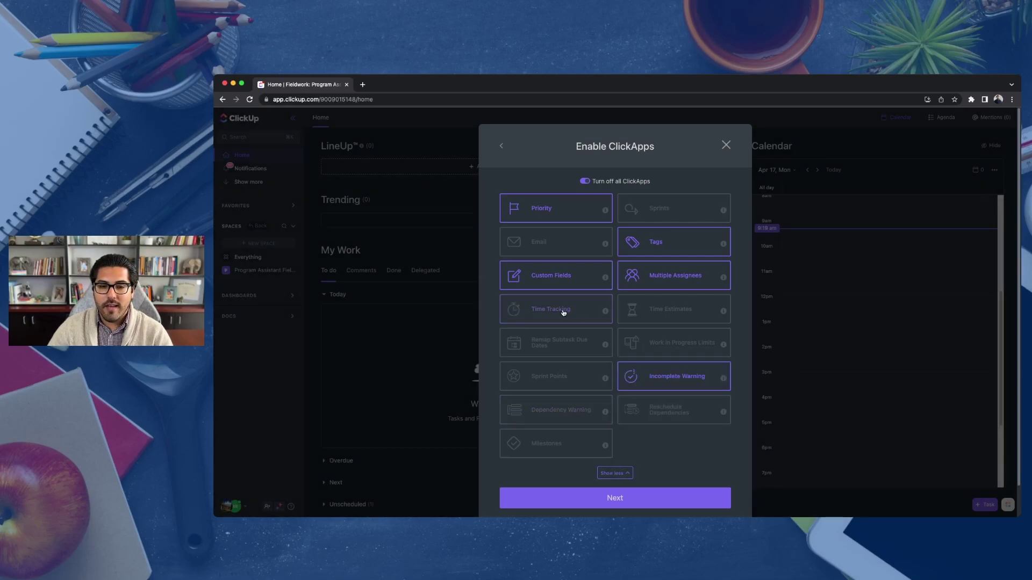
{"action": "left_click", "coordinate": [674, 284]}
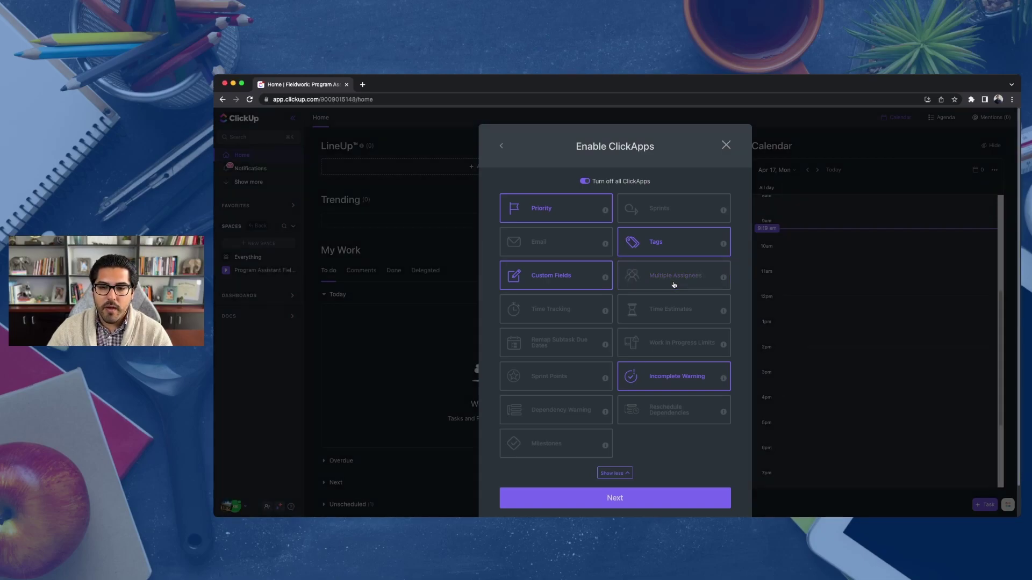
{"action": "left_click", "coordinate": [569, 246]}
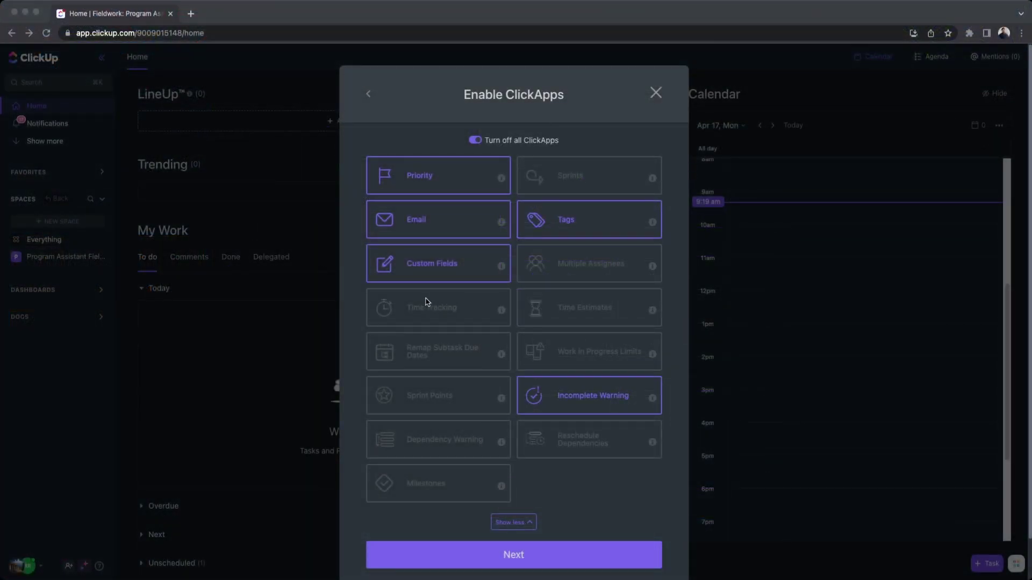
{"action": "left_click", "coordinate": [451, 224]}
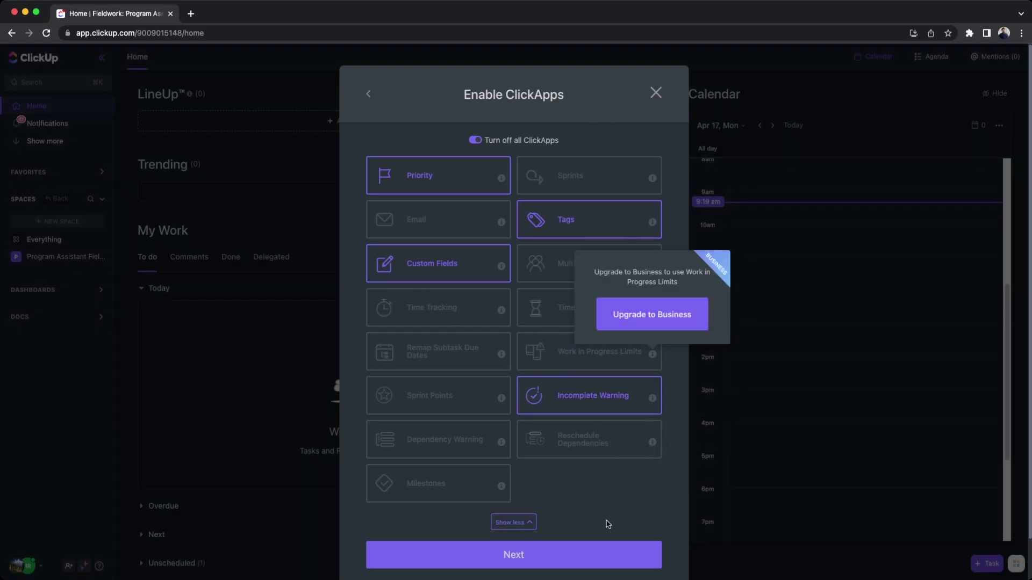
{"action": "left_click", "coordinate": [586, 555]}
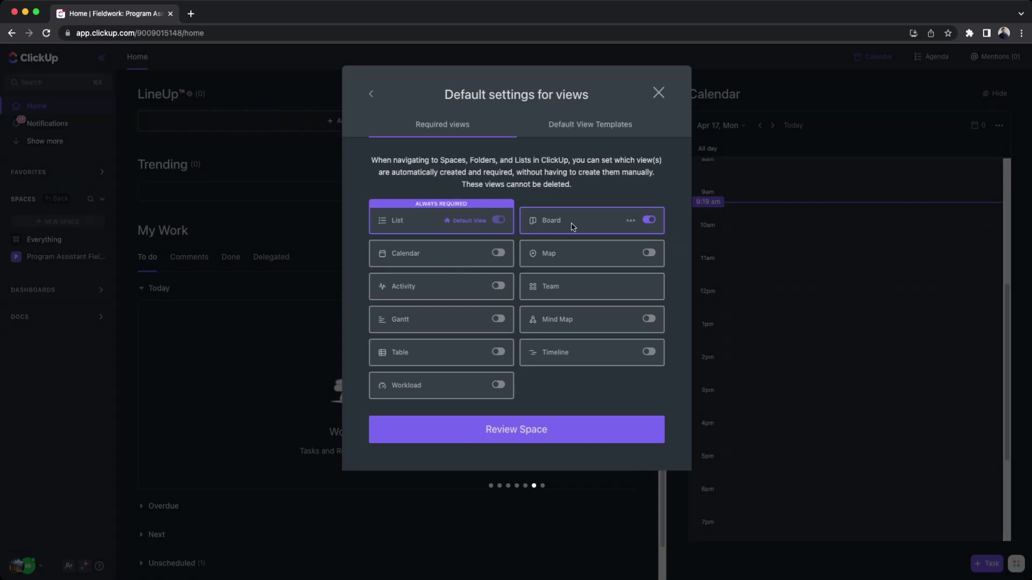
- Keep List and Board as the required default views, proceed to the space review and create the Advising SP23 space
{"action": "left_click", "coordinate": [530, 437]}
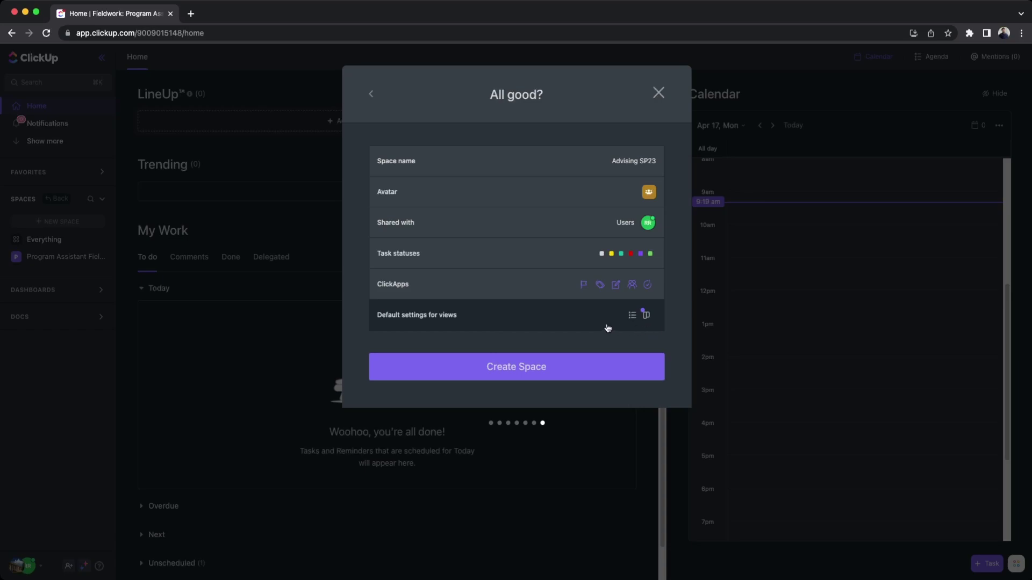
{"action": "left_click", "coordinate": [530, 370]}
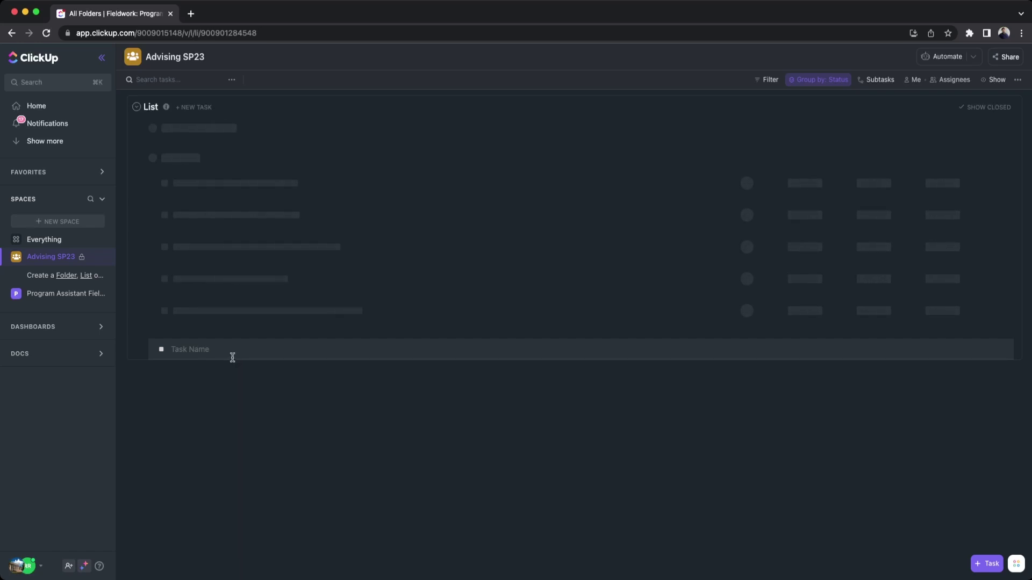
{"action": "left_click", "coordinate": [205, 350]}
{"action": "left_click", "coordinate": [251, 404]}
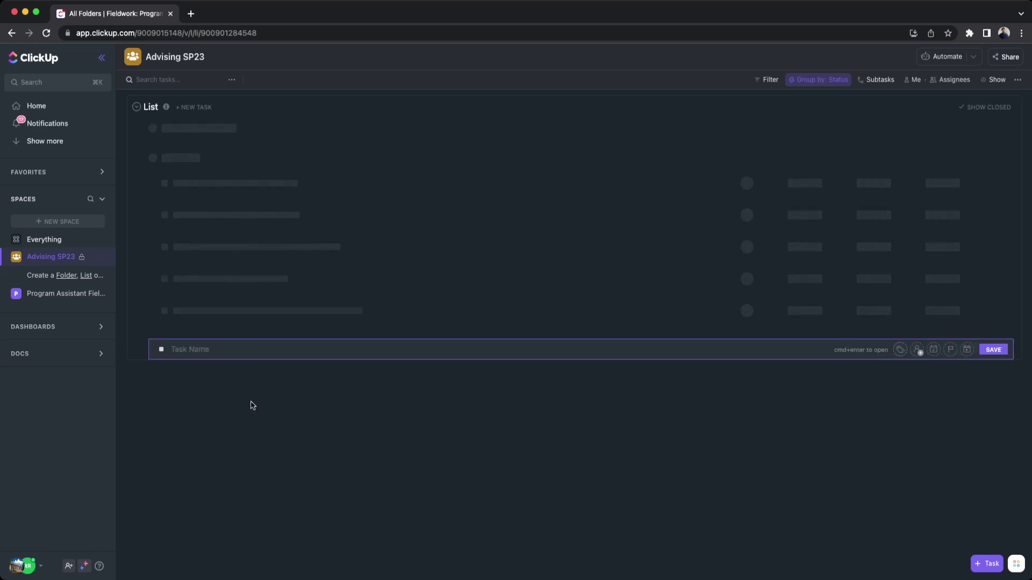
{"action": "left_click", "coordinate": [188, 354]}
{"action": "left_click", "coordinate": [218, 398]}
{"action": "left_click", "coordinate": [193, 352]}
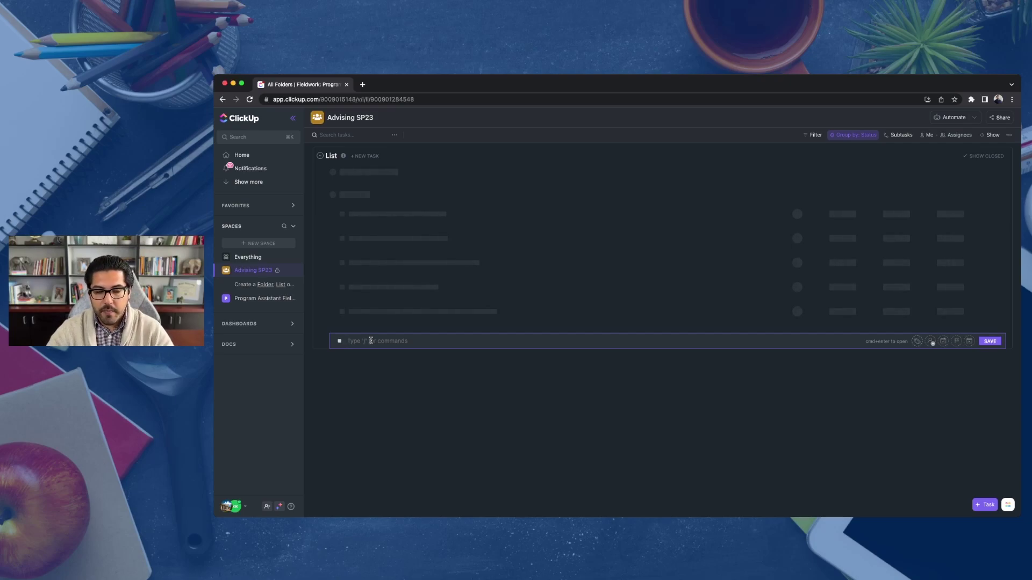
{"action": "type", "text": "A"}
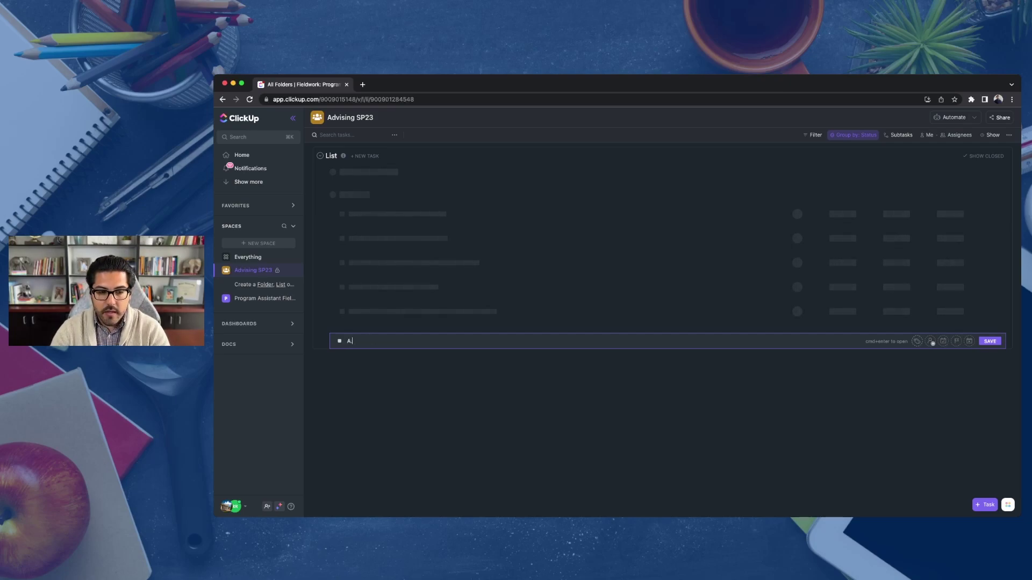
{"action": "type", "text": ".A"}
{"action": "key", "text": "BackSpace"}
{"action": "key", "text": "BackSpace"}
{"action": "key", "text": "BackSpace"}
{"action": "key", "text": "BackSpace"}
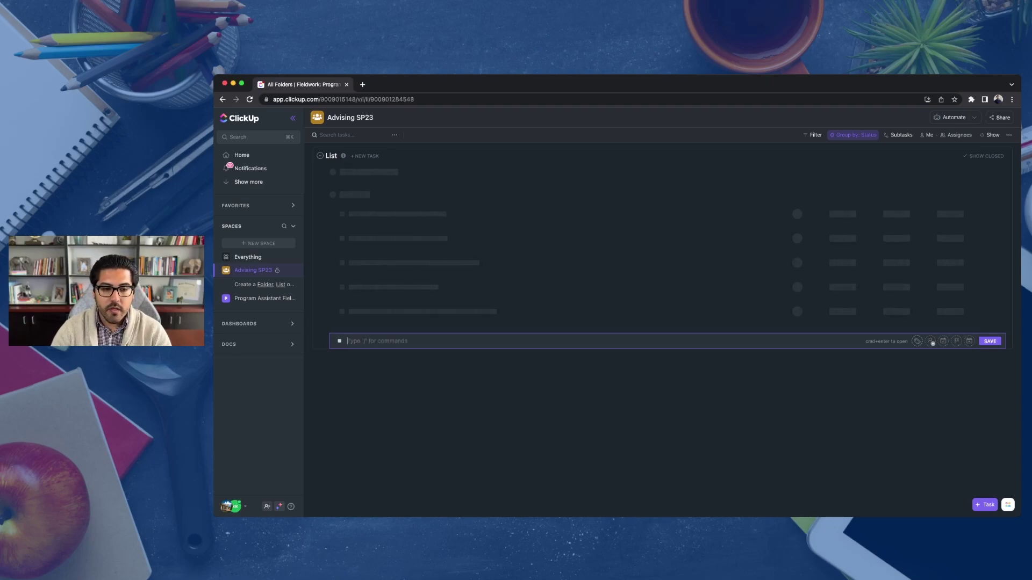
- Reload the page, add a task named A.A. under NEW STUDENT and view its available statuses
{"action": "left_click", "coordinate": [250, 99]}
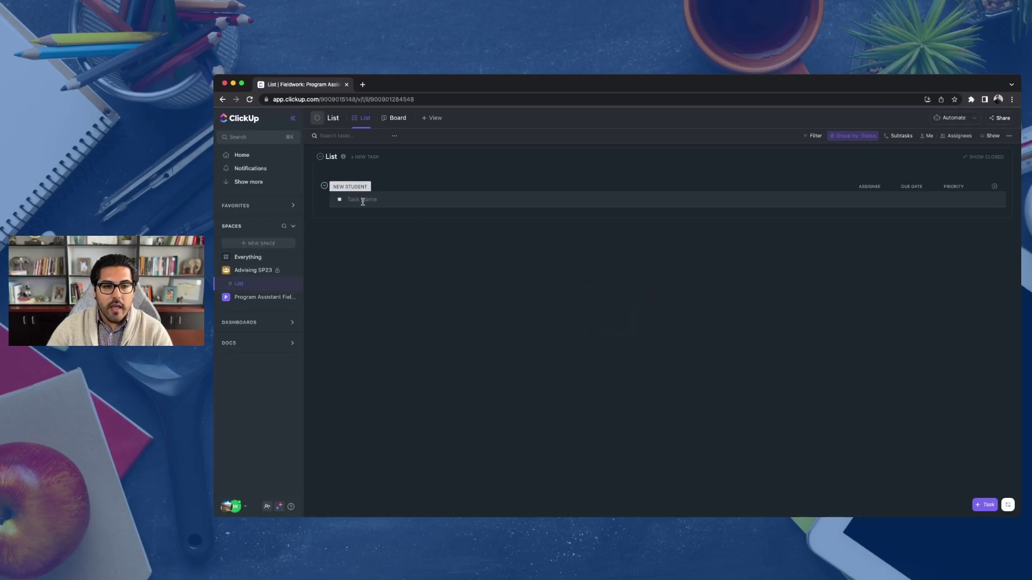
{"action": "type", "text": "A.A"}
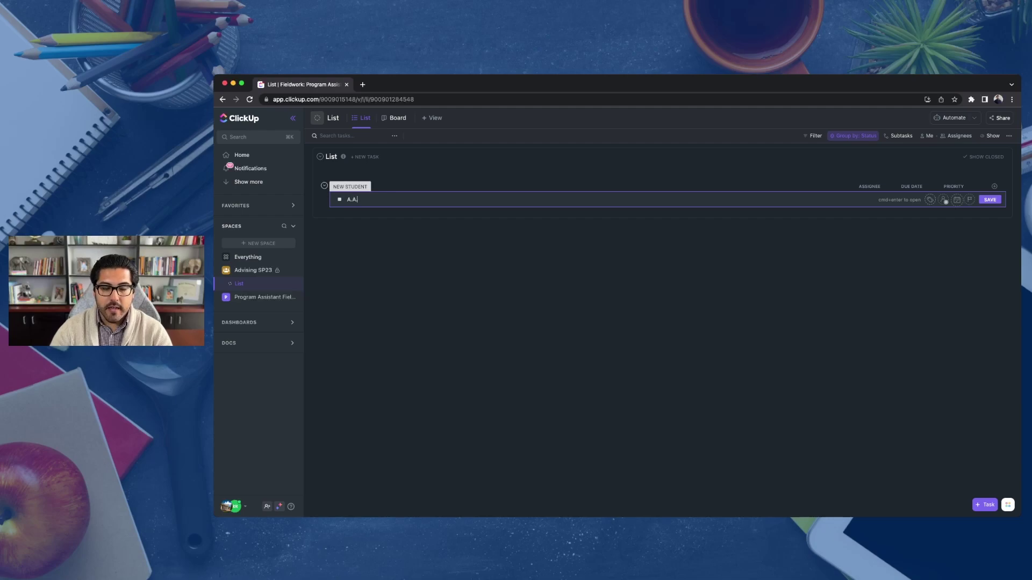
{"action": "type", "text": "."}
{"action": "key", "text": "Return"}
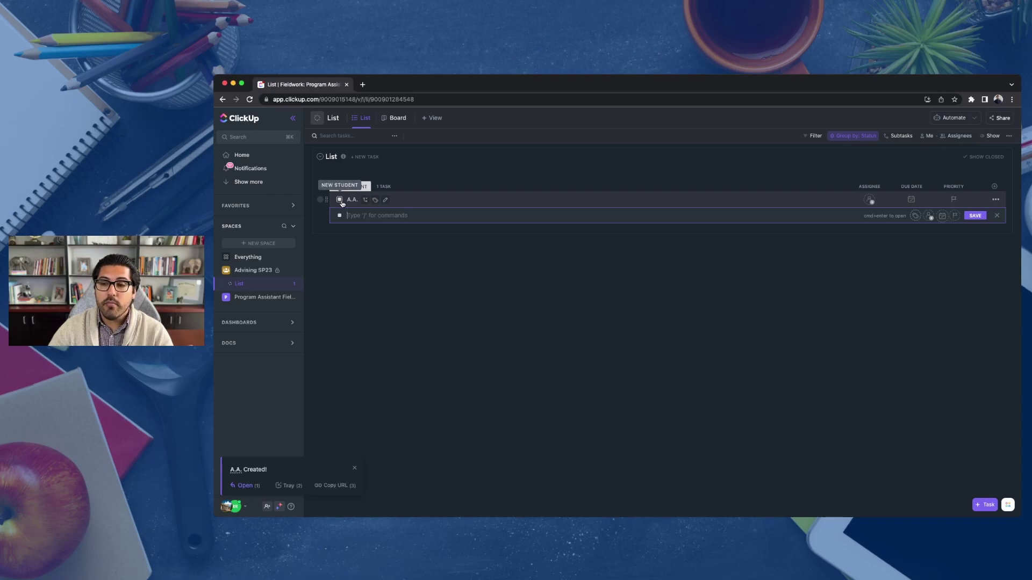
{"action": "left_click", "coordinate": [340, 200]}
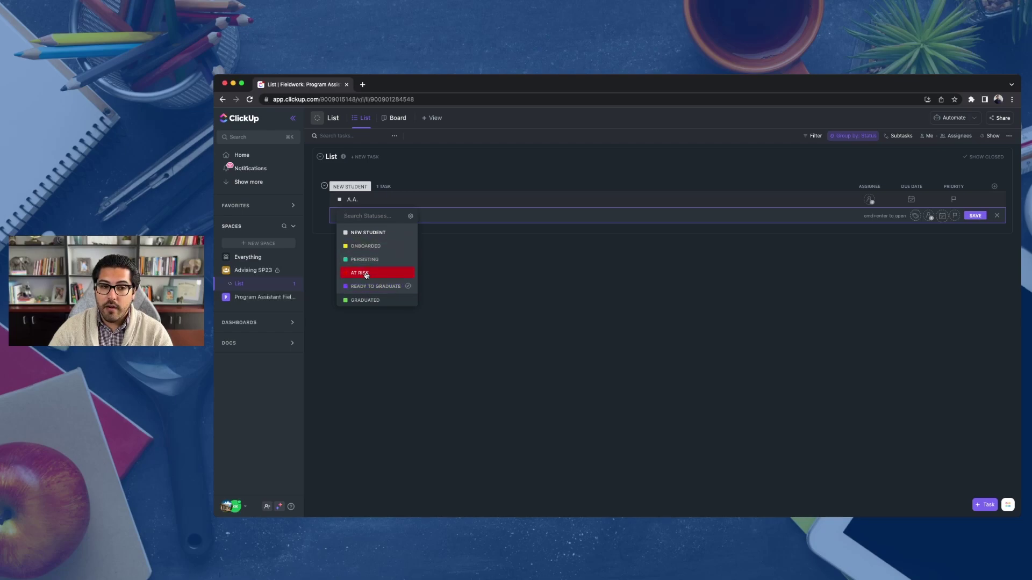
{"action": "left_click", "coordinate": [455, 266]}
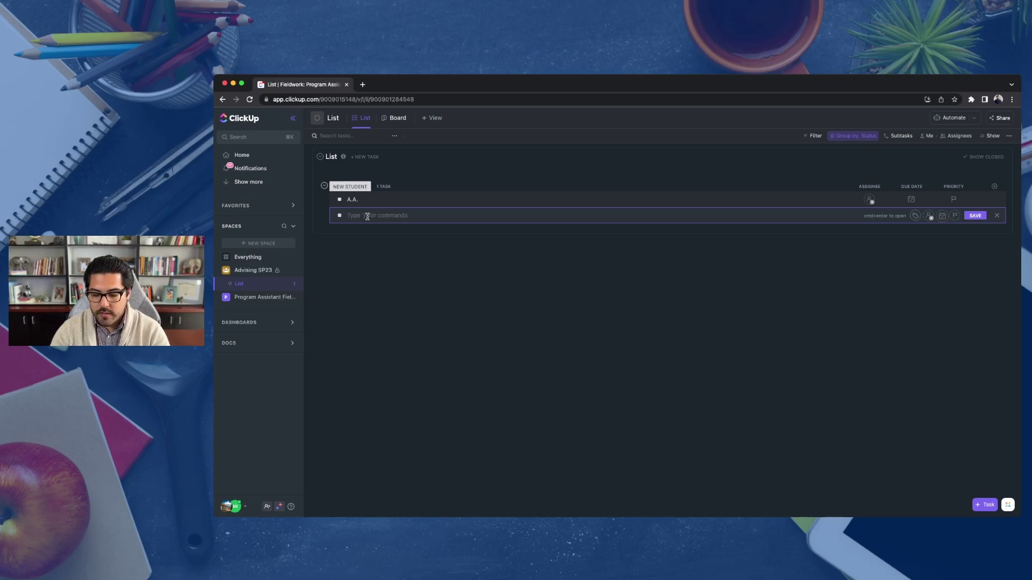
- Add two more tasks named L.S. and R.F. under NEW STUDENT
{"action": "type", "text": "L.S."}
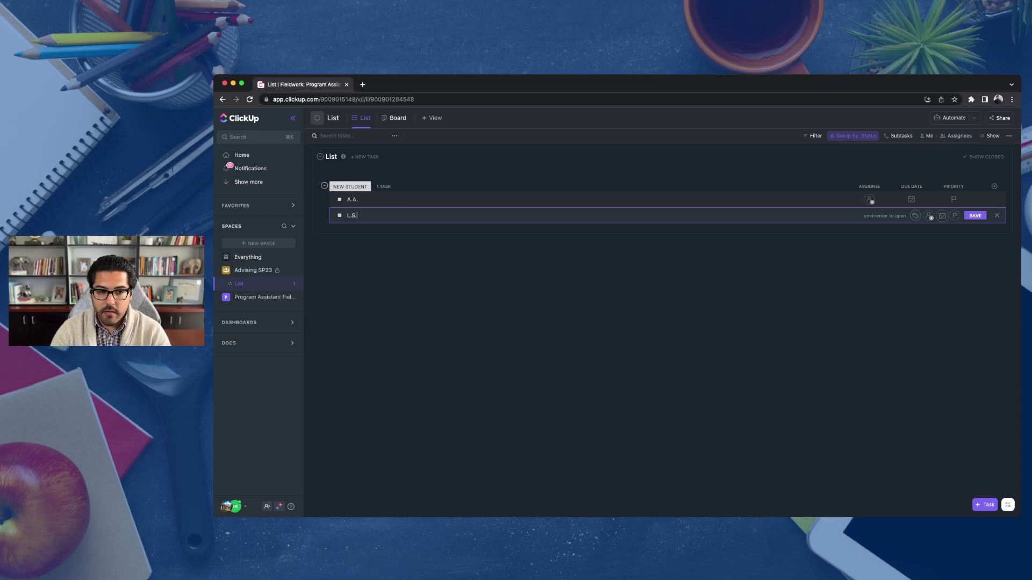
{"action": "key", "text": "Return"}
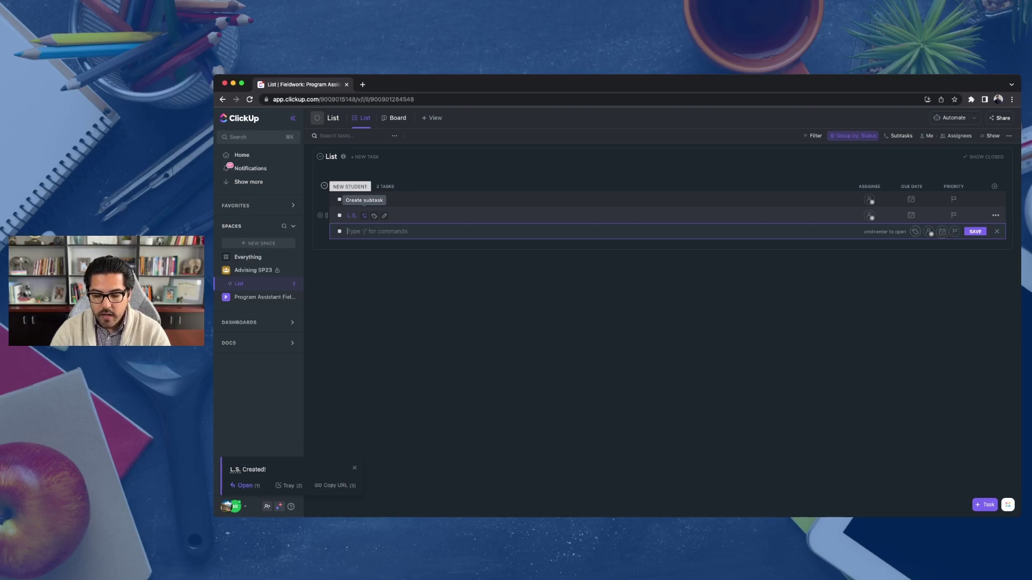
{"action": "type", "text": "R.F."}
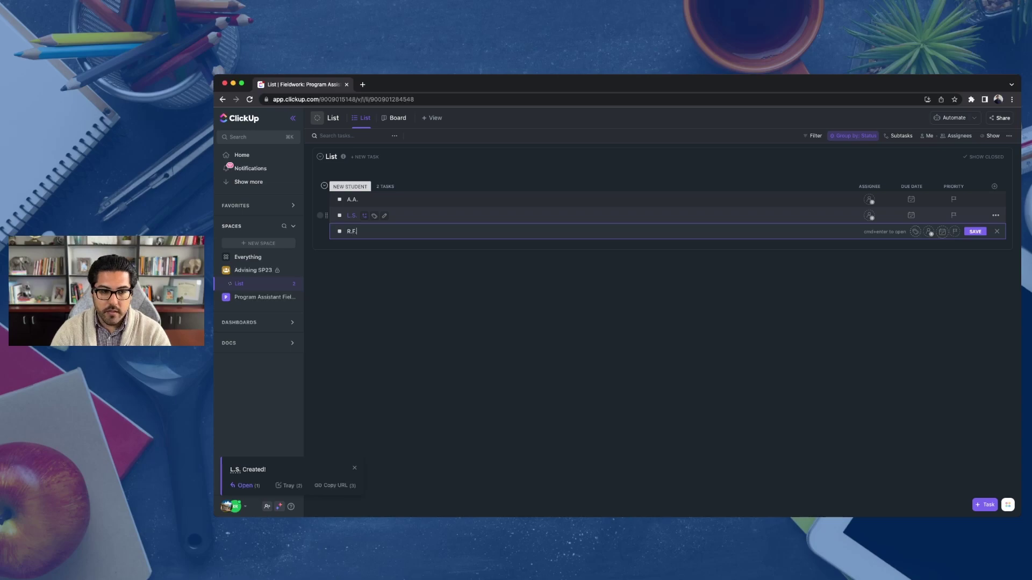
{"action": "key", "text": "Return"}
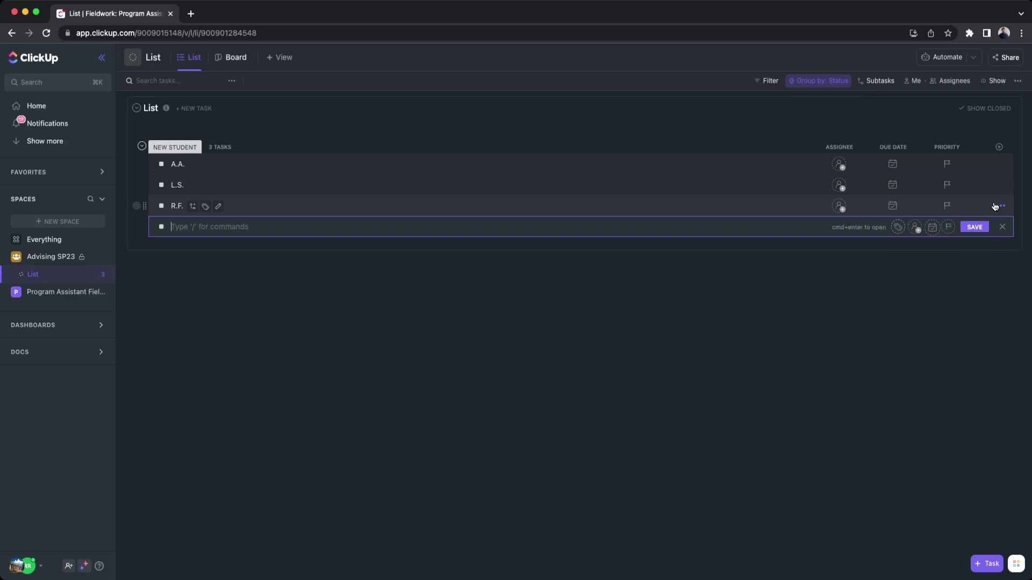
- Hide the Assignee column in the task list
{"action": "left_click", "coordinate": [839, 151]}
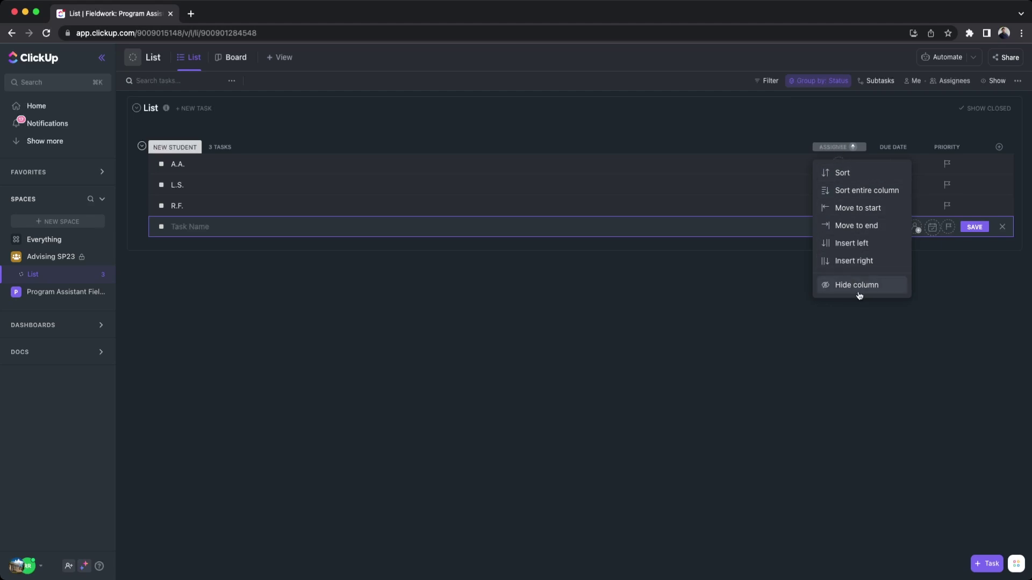
{"action": "left_click", "coordinate": [858, 290]}
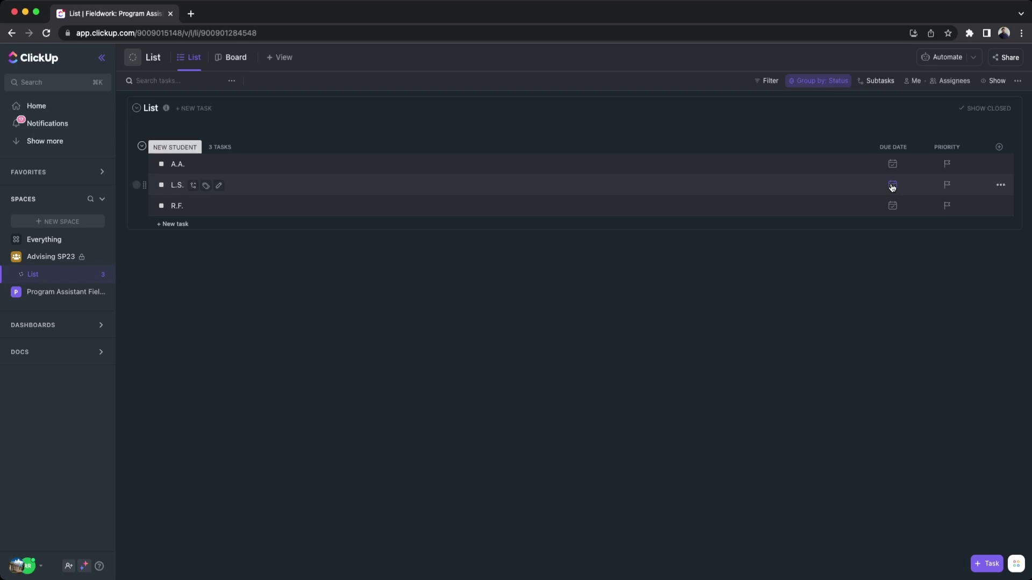
- Set the task priorities to Normal for A.A., Urgent for L.S. and High for R.F
{"action": "left_click", "coordinate": [947, 164]}
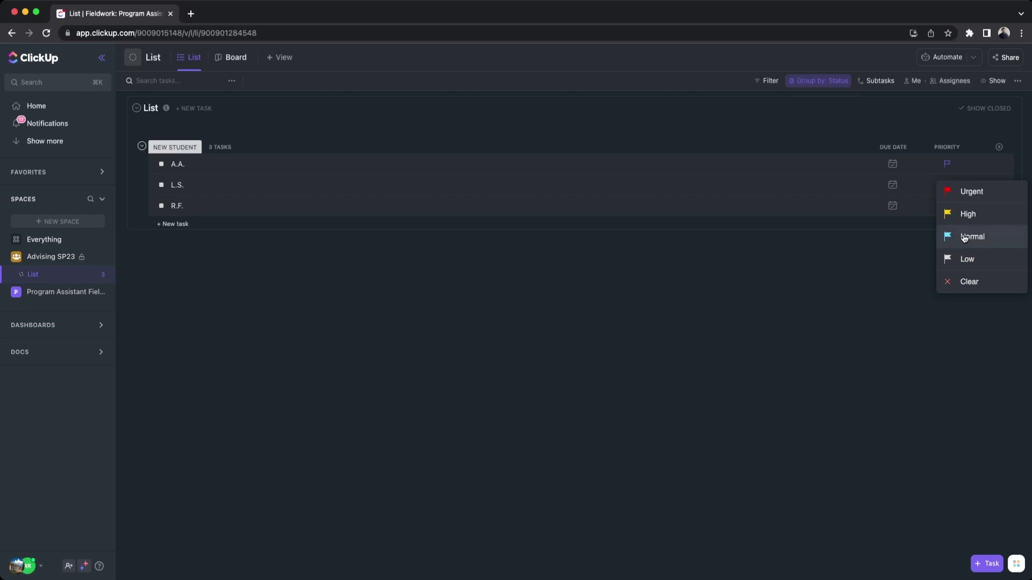
{"action": "left_click", "coordinate": [963, 237]}
{"action": "left_click", "coordinate": [947, 185]}
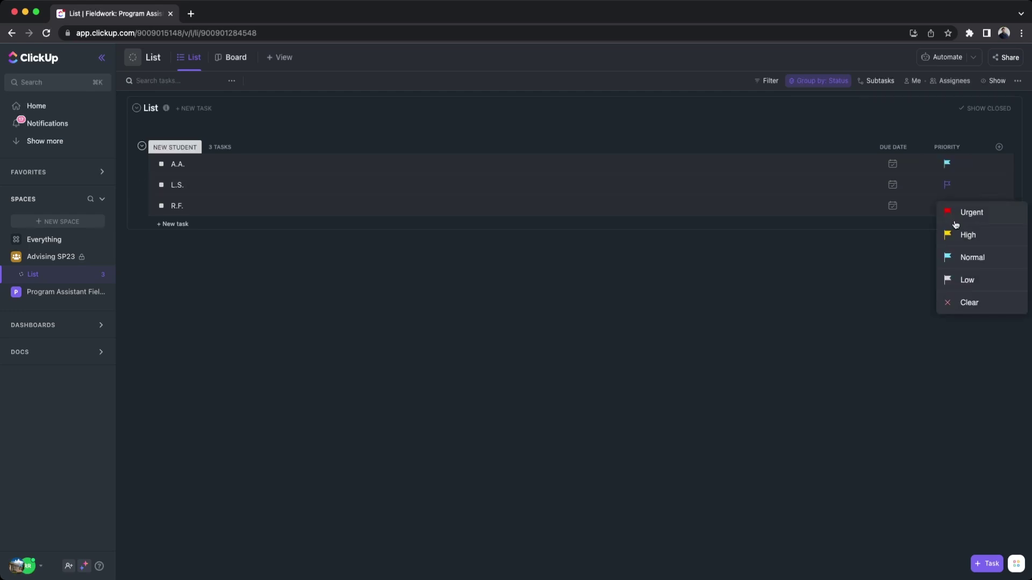
{"action": "left_click", "coordinate": [968, 257]}
{"action": "left_click", "coordinate": [947, 206]}
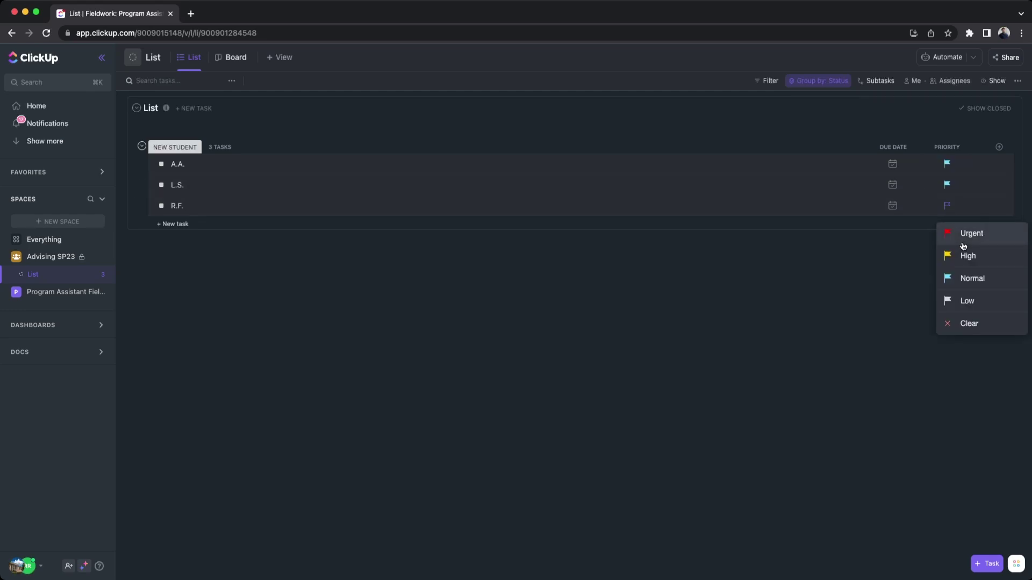
{"action": "left_click", "coordinate": [965, 258]}
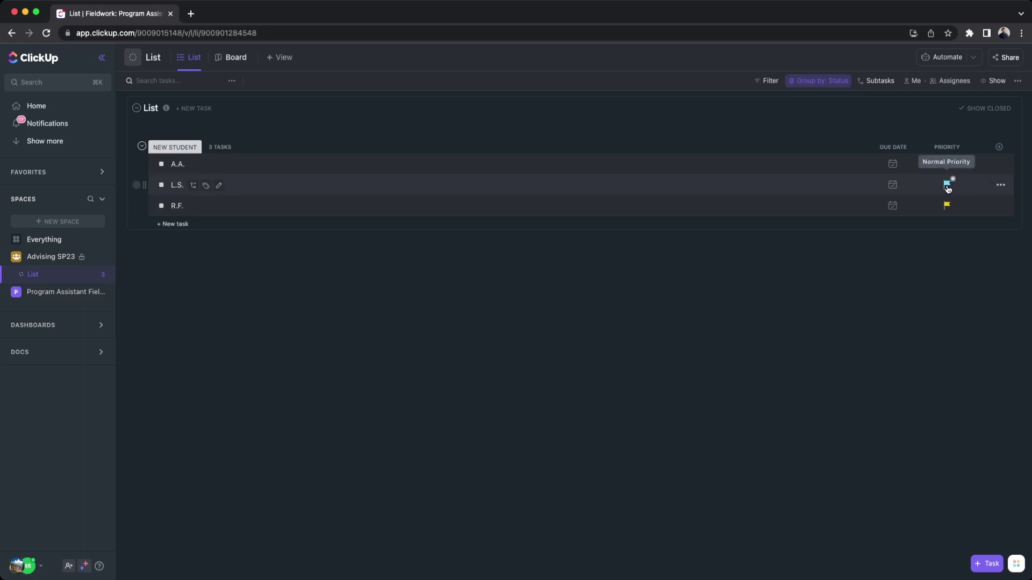
{"action": "left_click", "coordinate": [948, 186]}
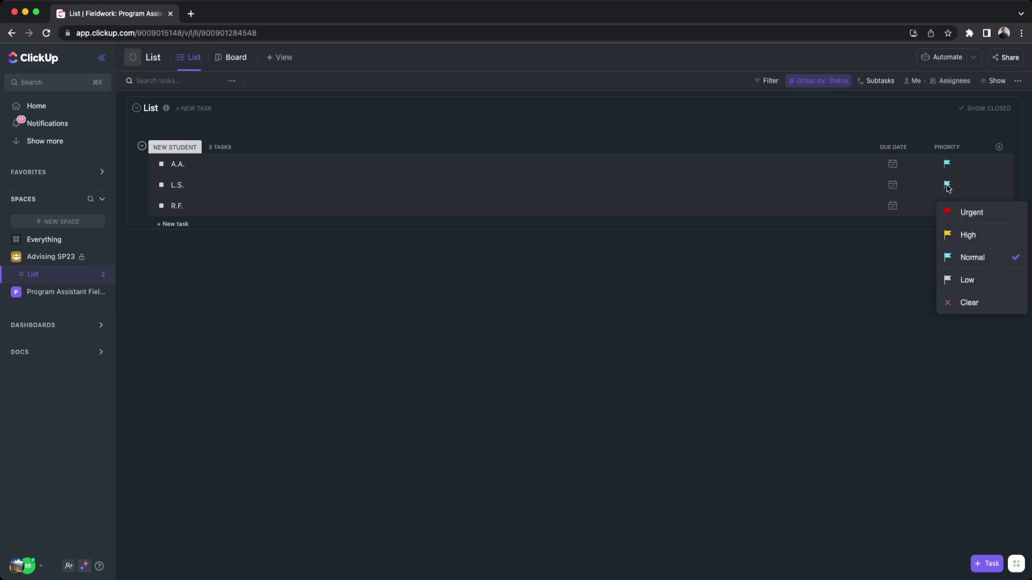
{"action": "left_click", "coordinate": [957, 210]}
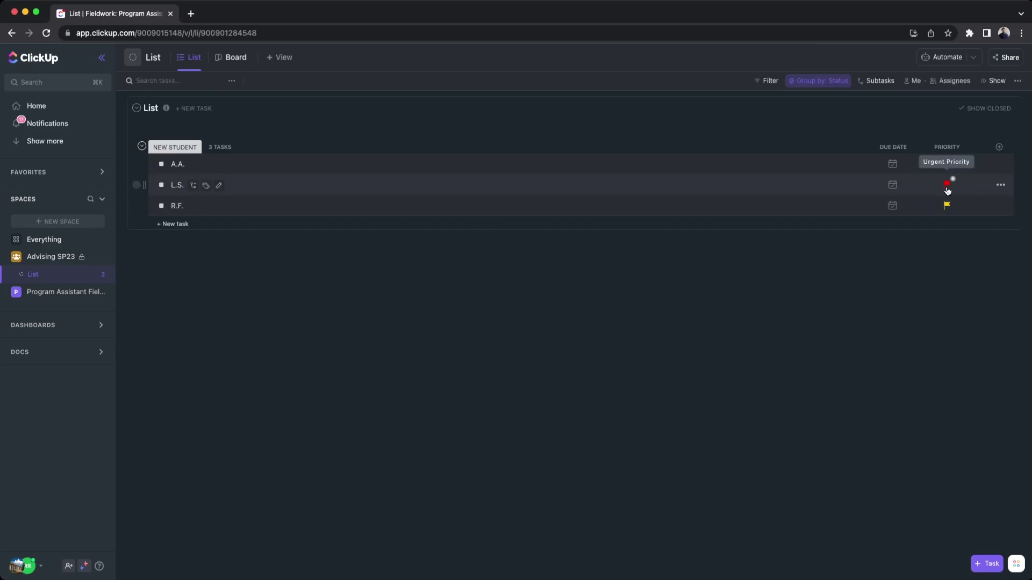
- Browse the field types for a new column and start a Dropdown field named Degree
{"action": "left_click", "coordinate": [1000, 147]}
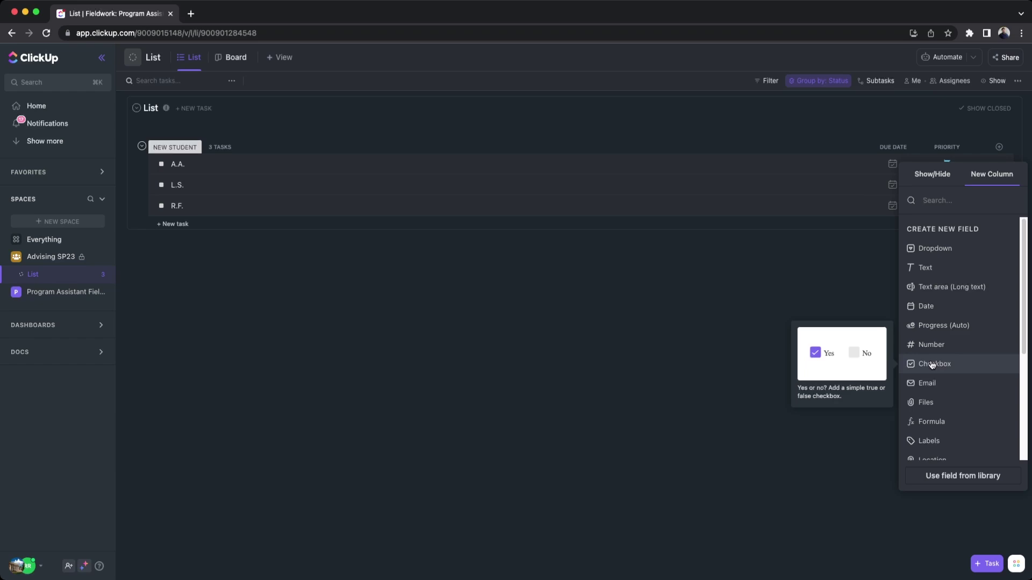
{"action": "scroll", "coordinate": [957, 394], "scroll_direction": "down", "scroll_amount": 2}
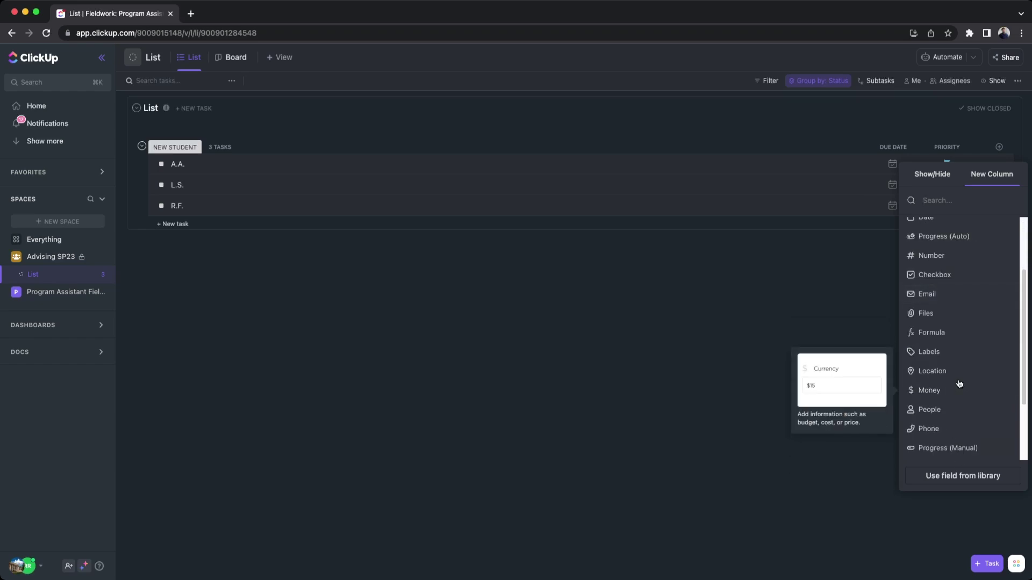
{"action": "scroll", "coordinate": [948, 424], "scroll_direction": "down", "scroll_amount": 3}
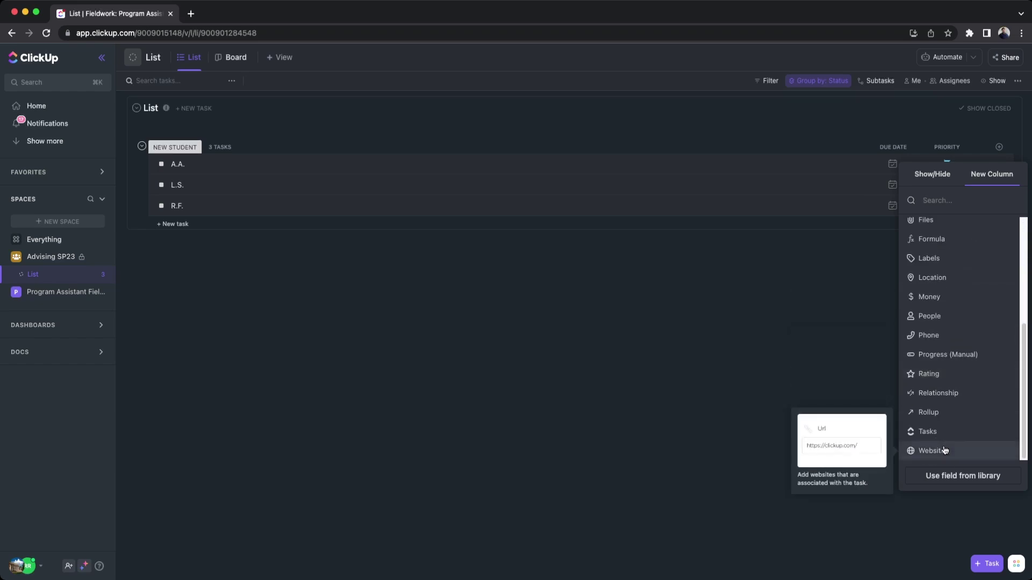
{"action": "scroll", "coordinate": [946, 375], "scroll_direction": "up", "scroll_amount": 5}
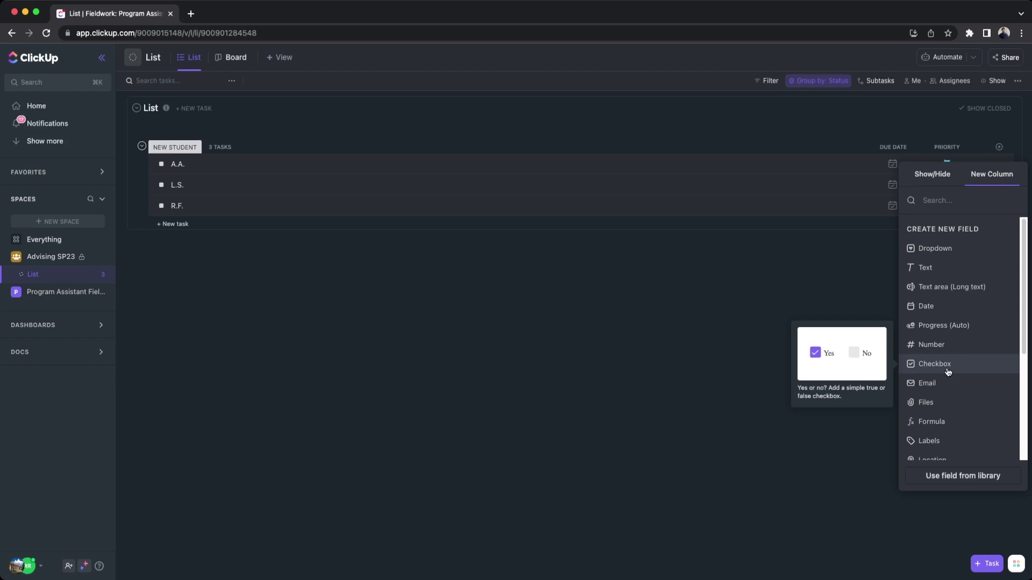
{"action": "left_click", "coordinate": [944, 250]}
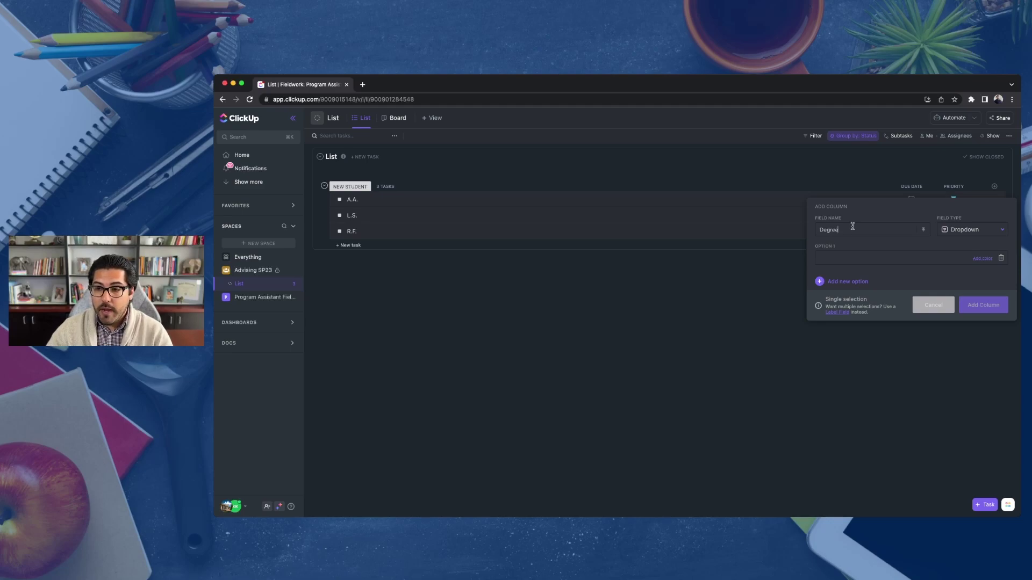
- Enter the Degree dropdown options Single Sub, Multi Sub, Admin, Higher Education and Ed Specialist
{"action": "left_click", "coordinate": [835, 259]}
{"action": "type", "text": "Single Sub"}
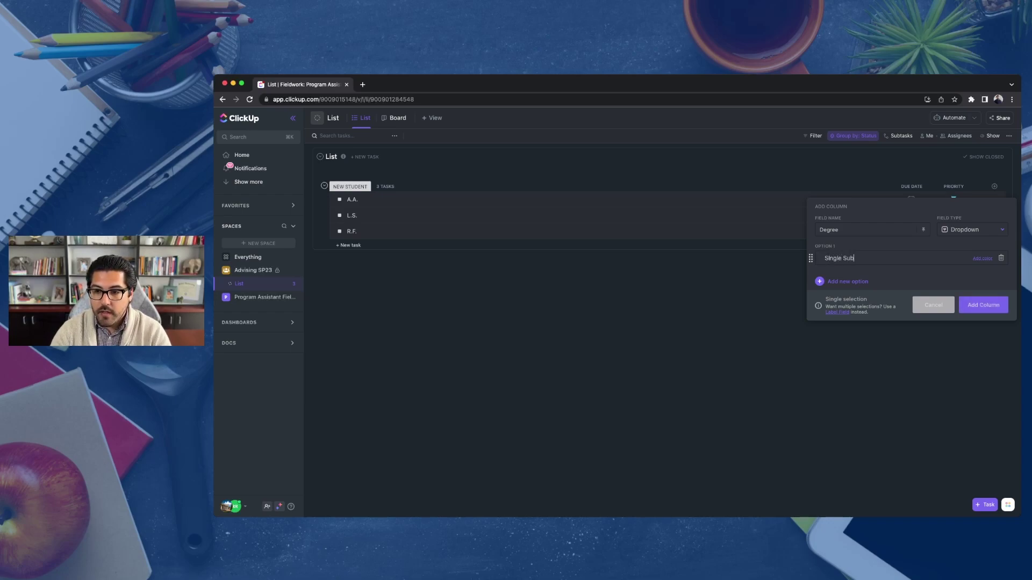
{"action": "key", "text": "Return"}
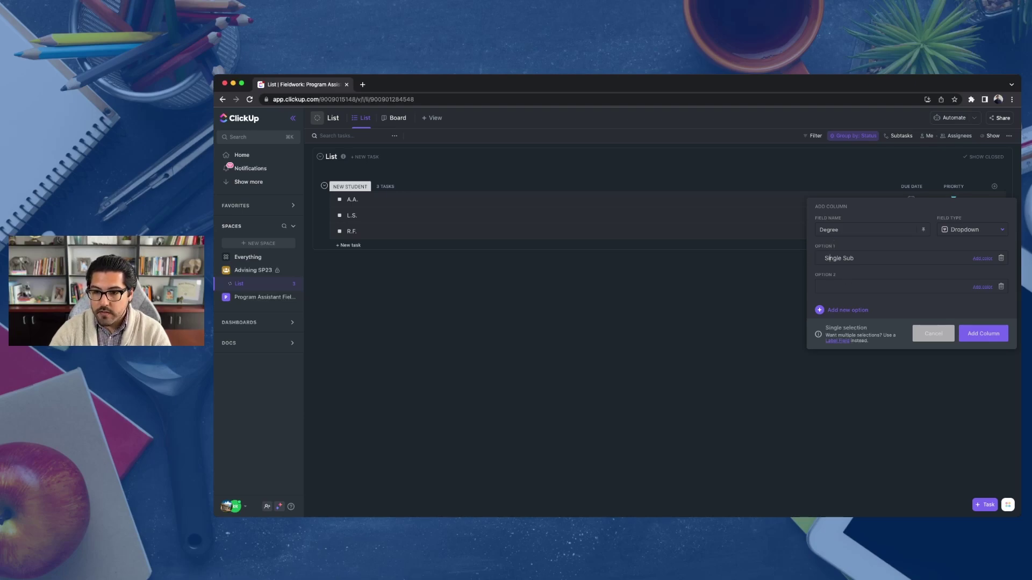
{"action": "type", "text": "Multi Sub"}
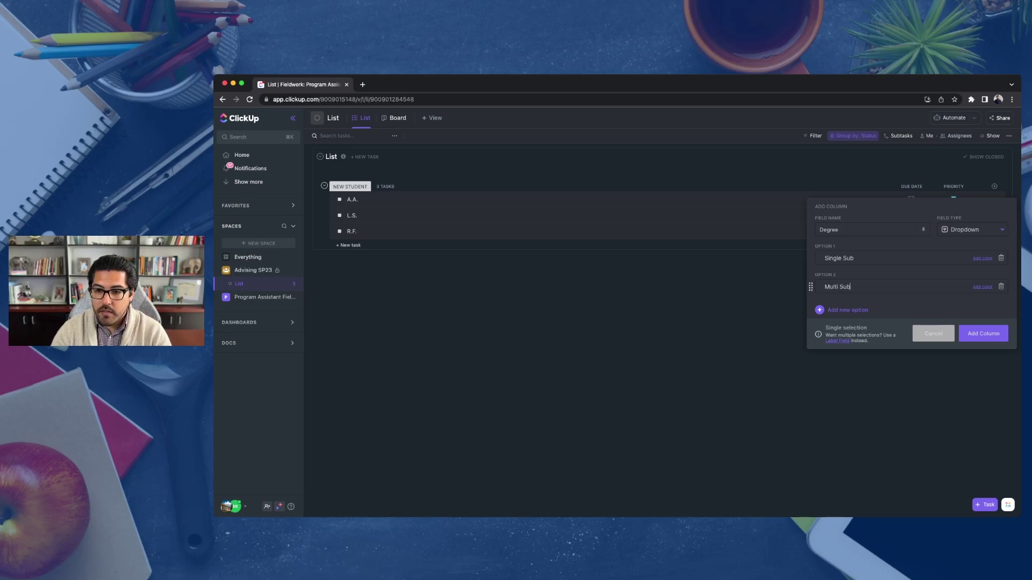
{"action": "key", "text": "Return"}
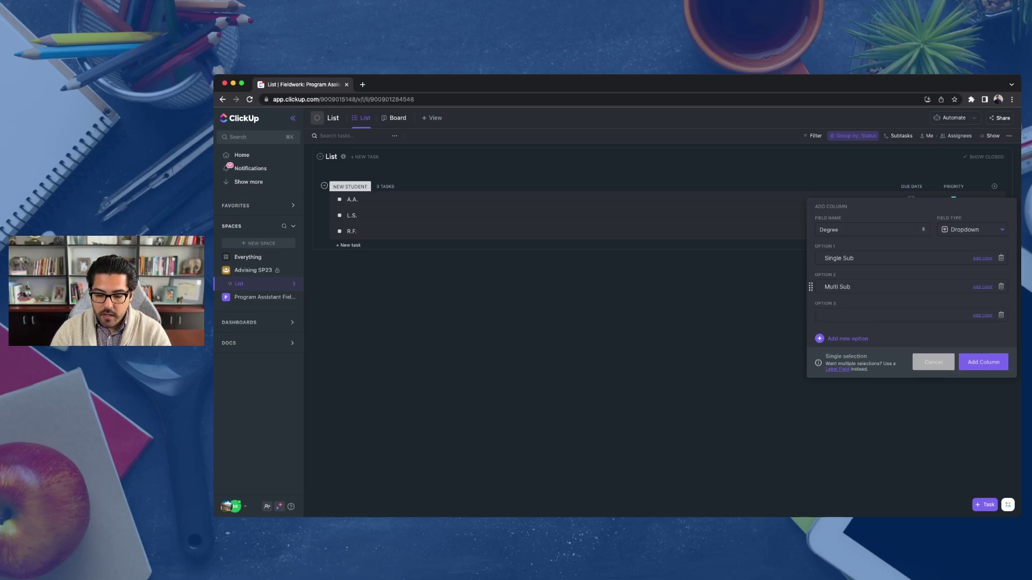
{"action": "key", "text": "Return"}
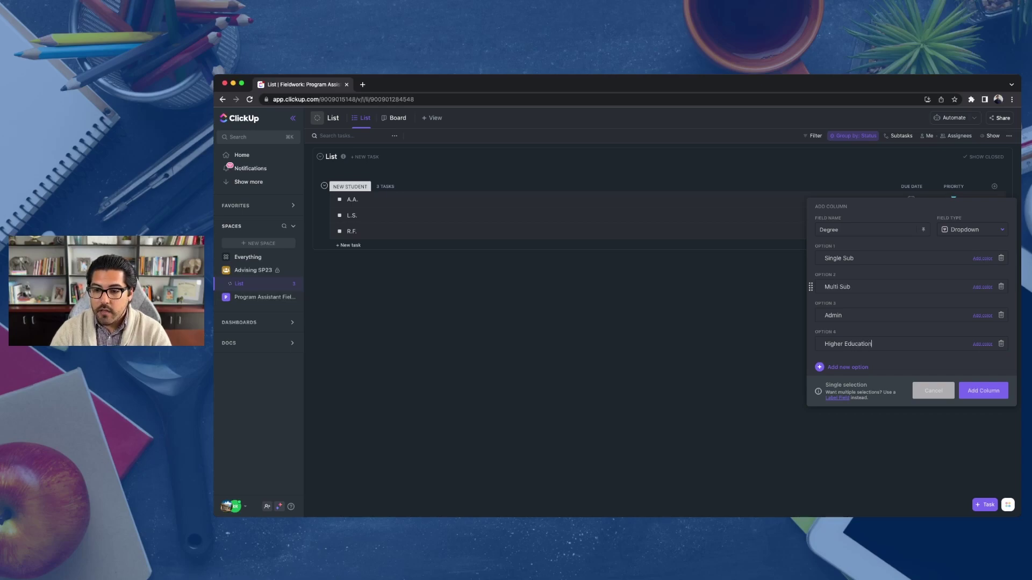
{"action": "key", "text": "Return"}
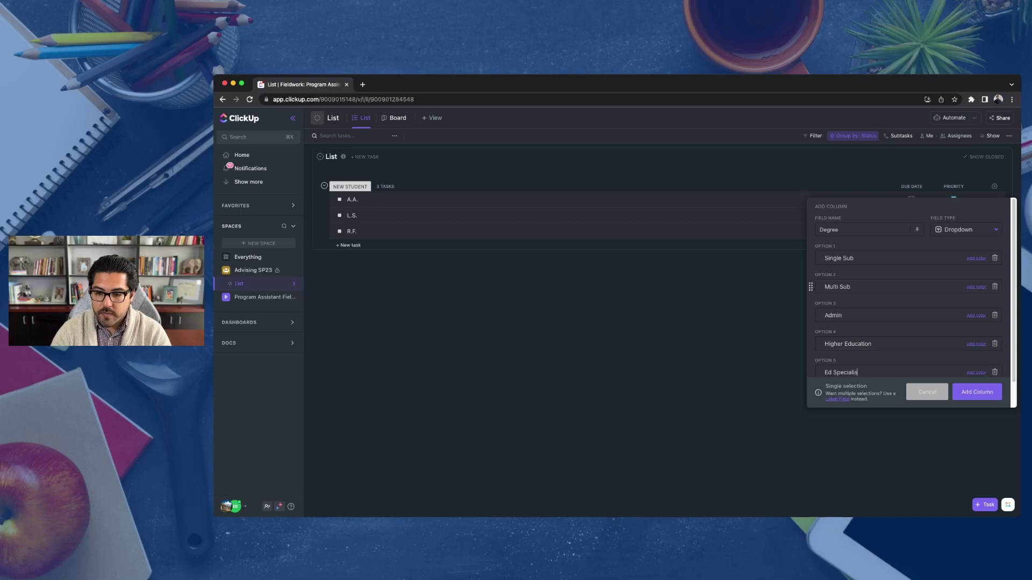
{"action": "scroll", "coordinate": [913, 290], "scroll_direction": "down", "scroll_amount": 3}
{"action": "scroll", "coordinate": [921, 297], "scroll_direction": "up", "scroll_amount": 2}
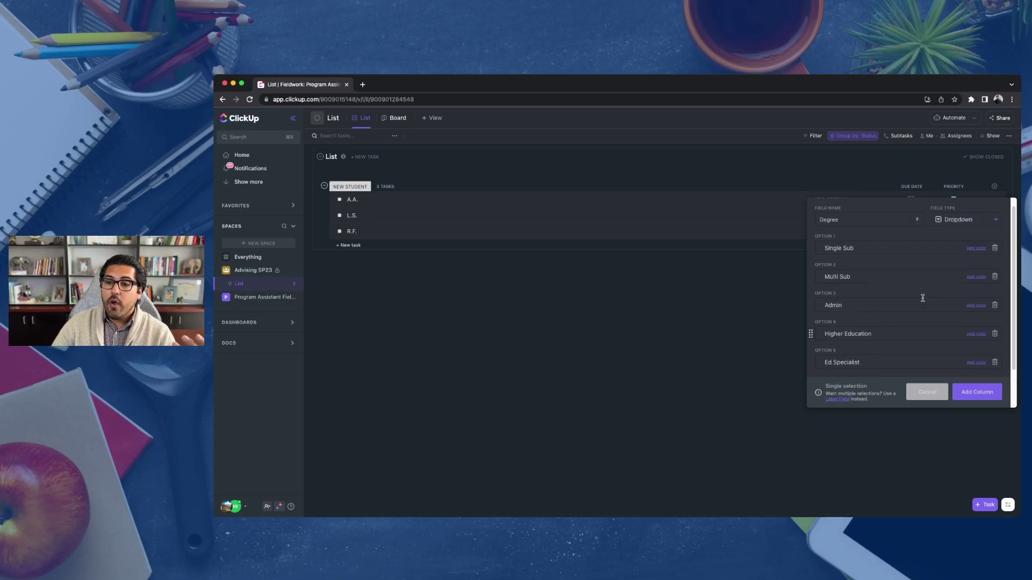
- Color the Degree options blue, green, pink, brown and yellow from Single Sub down to Ed Specialist, and add the column
{"action": "left_click", "coordinate": [977, 249]}
{"action": "left_click", "coordinate": [972, 290]}
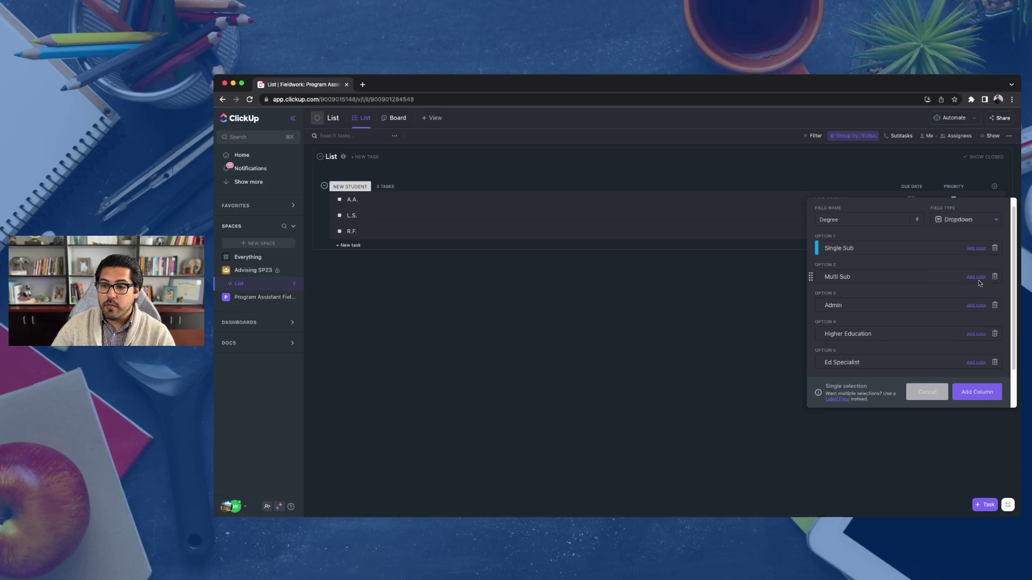
{"action": "left_click", "coordinate": [976, 278]}
{"action": "left_click", "coordinate": [987, 318]}
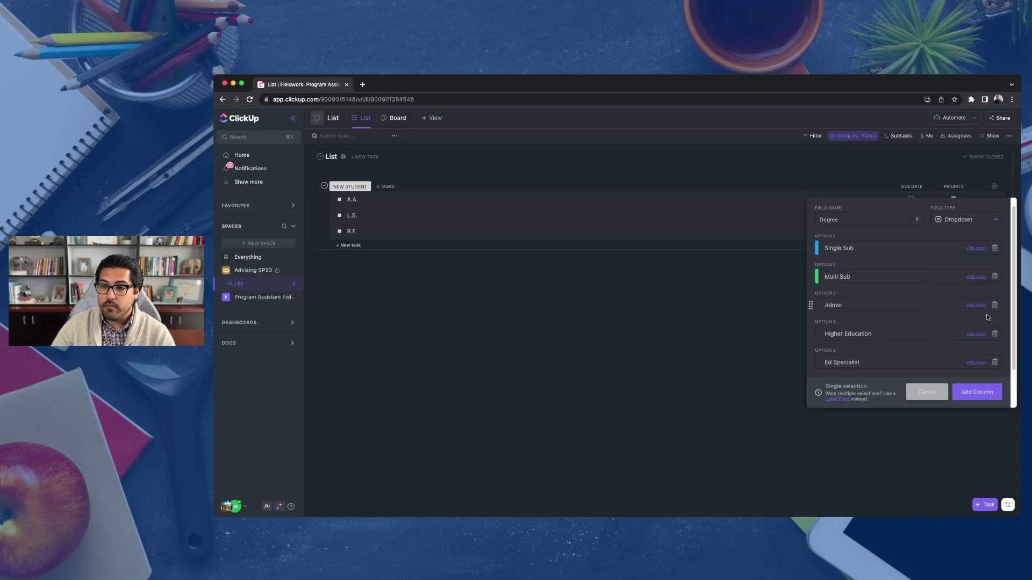
{"action": "left_click", "coordinate": [977, 306]}
{"action": "left_click", "coordinate": [945, 333]}
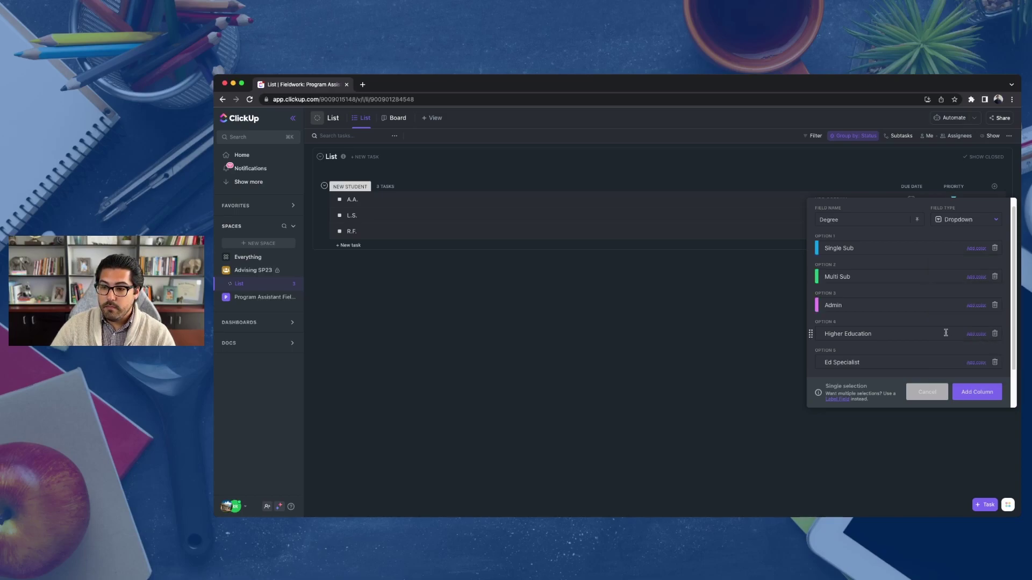
{"action": "left_click", "coordinate": [980, 336]}
{"action": "left_click", "coordinate": [956, 389]}
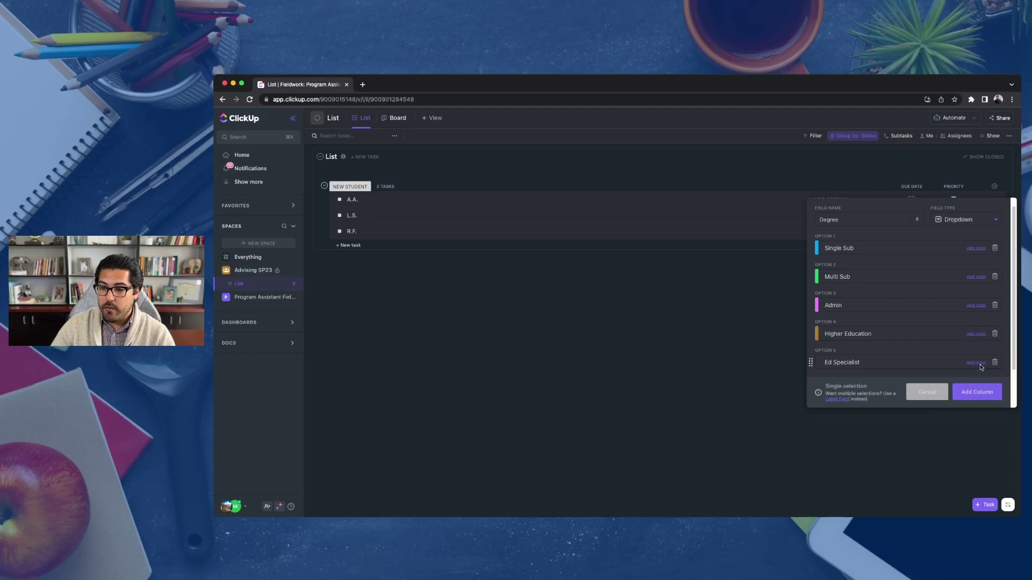
{"action": "left_click", "coordinate": [977, 363]}
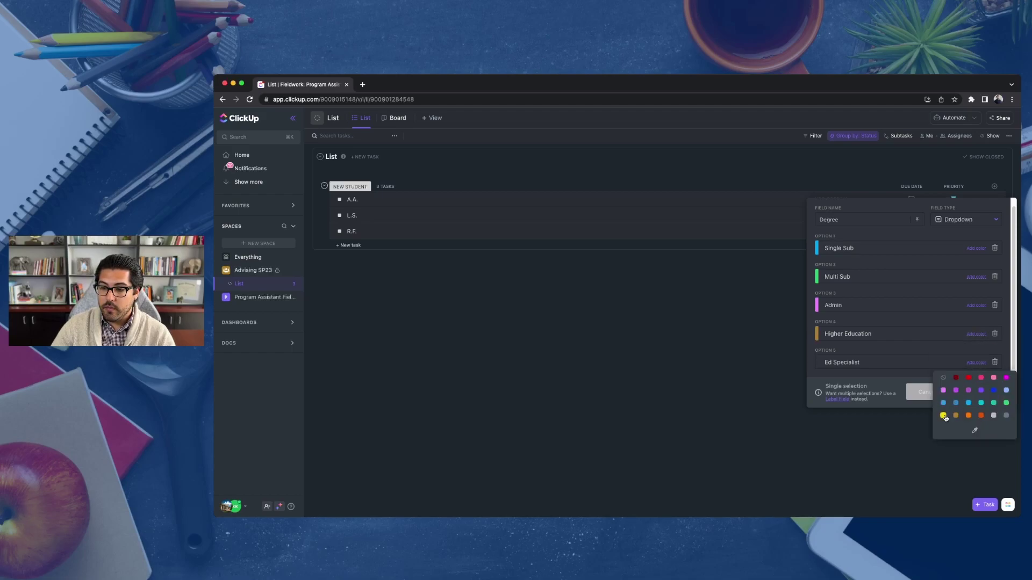
{"action": "left_click", "coordinate": [945, 417]}
{"action": "left_click", "coordinate": [979, 393]}
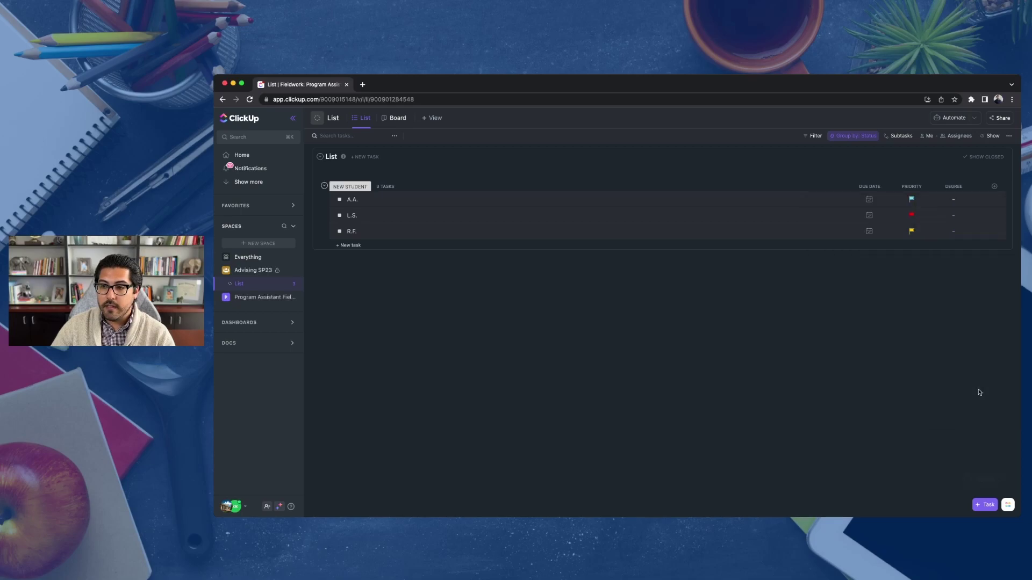
- Set the Degree to Single Sub for A.A., Admin for L.S. and Higher Education for R.F
{"action": "left_click", "coordinate": [961, 203]}
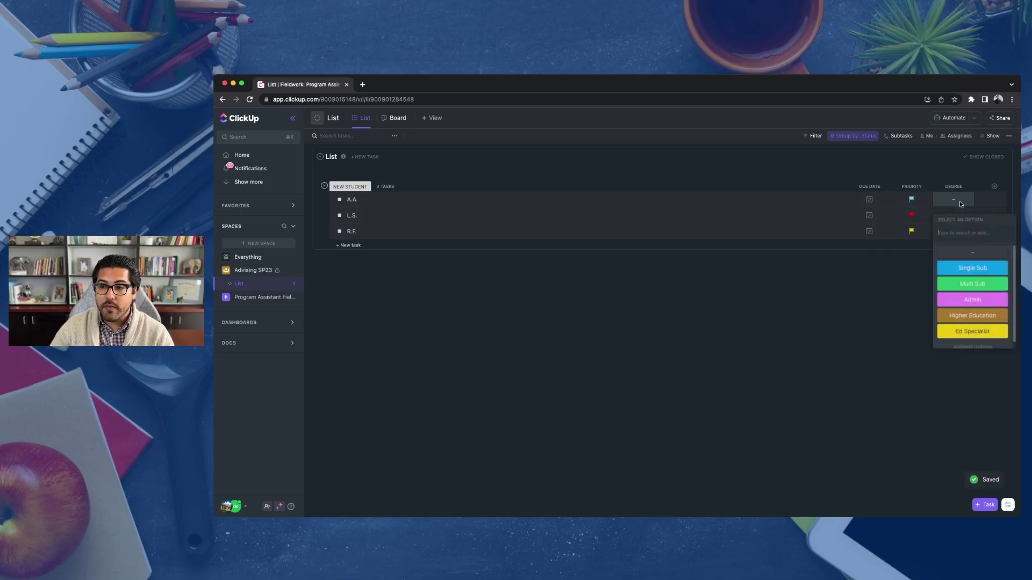
{"action": "left_click", "coordinate": [974, 268]}
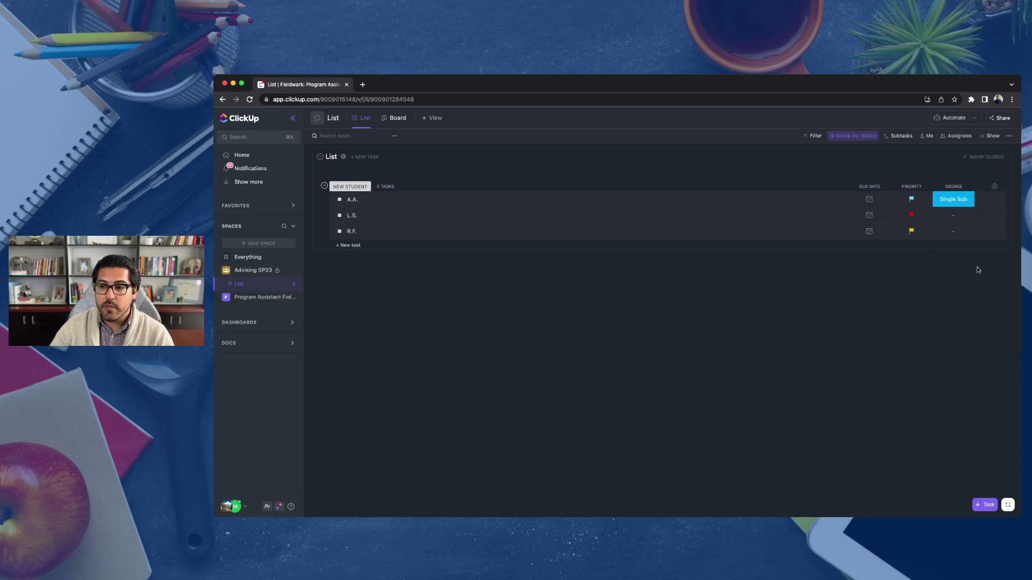
{"action": "left_click", "coordinate": [954, 216]}
{"action": "left_click", "coordinate": [974, 317]}
{"action": "left_click", "coordinate": [955, 231]}
{"action": "left_click", "coordinate": [972, 348]}
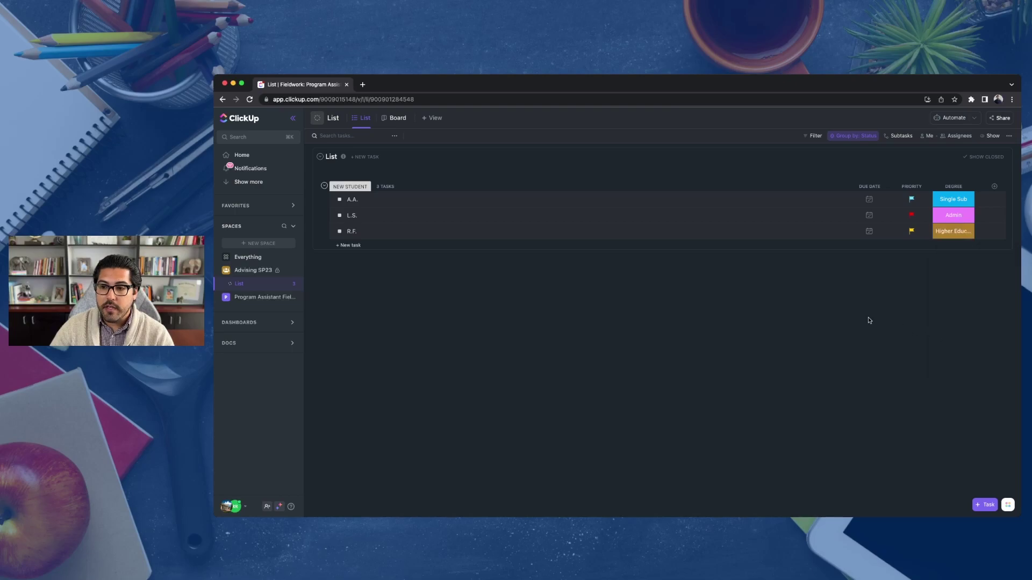
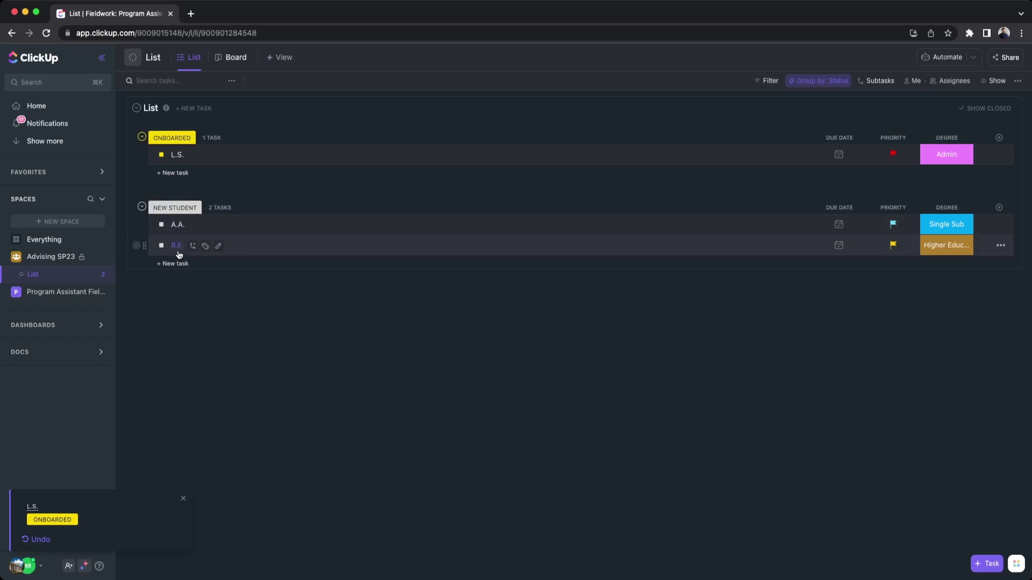
- Change the status of task R.F. to Onboarded and then to Persisting
{"action": "left_click", "coordinate": [161, 245]}
{"action": "left_click", "coordinate": [188, 315]}
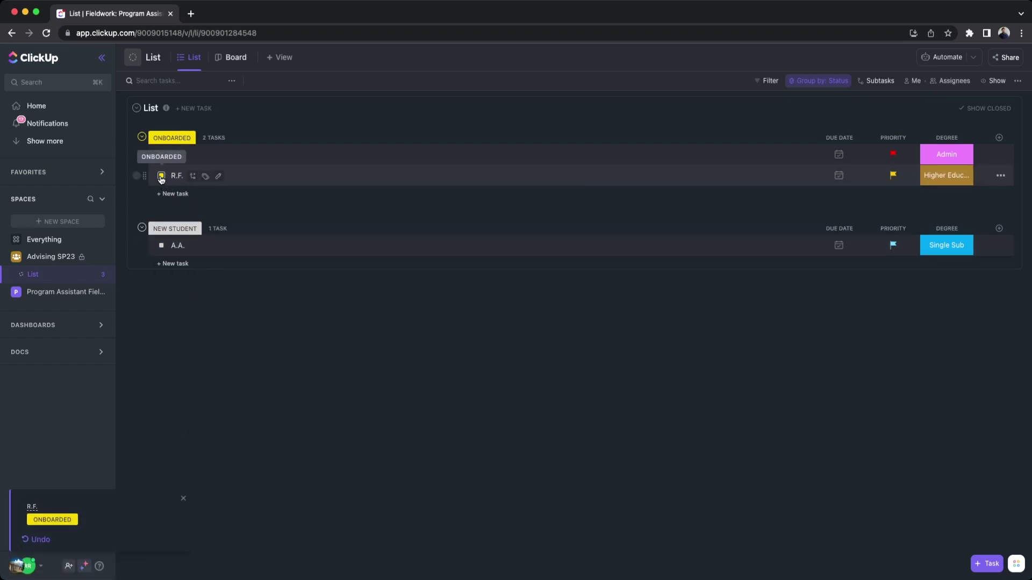
{"action": "left_click", "coordinate": [161, 176]}
{"action": "left_click", "coordinate": [193, 254]}
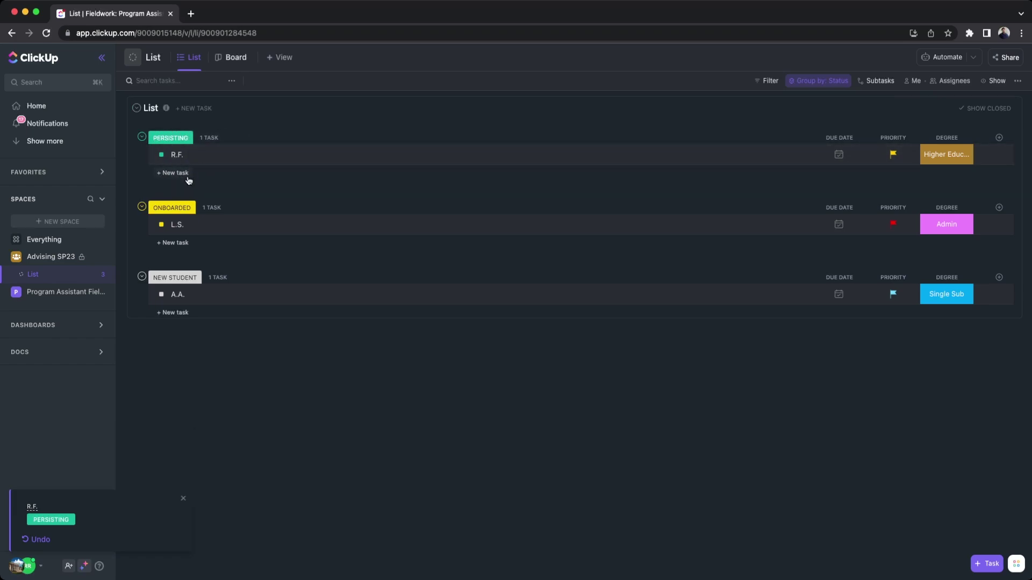
- Change the status of task L.S. to Persisting and then to At Risk, and reload the page to regroup the list
{"action": "left_click", "coordinate": [161, 224]}
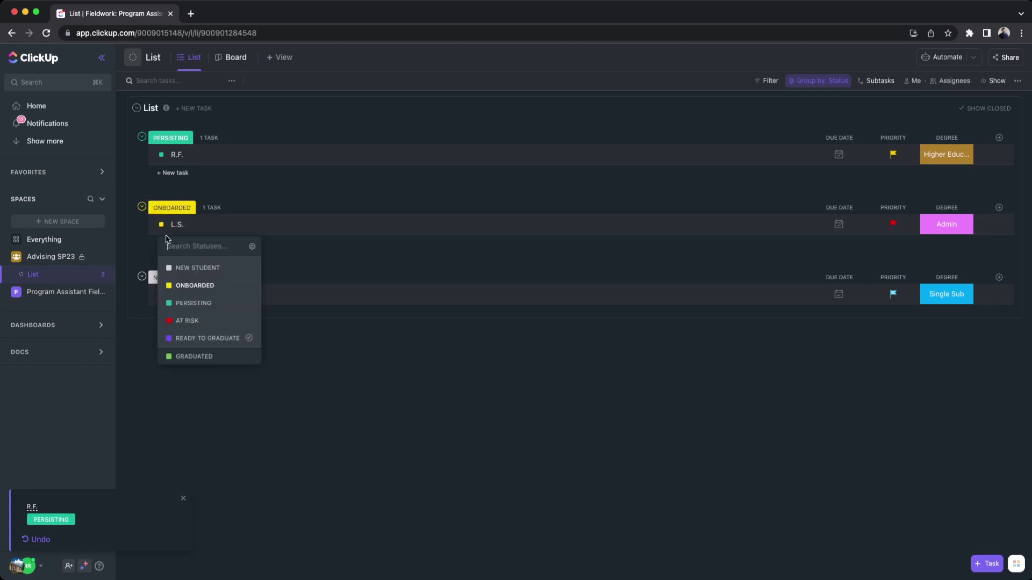
{"action": "left_click", "coordinate": [193, 302]}
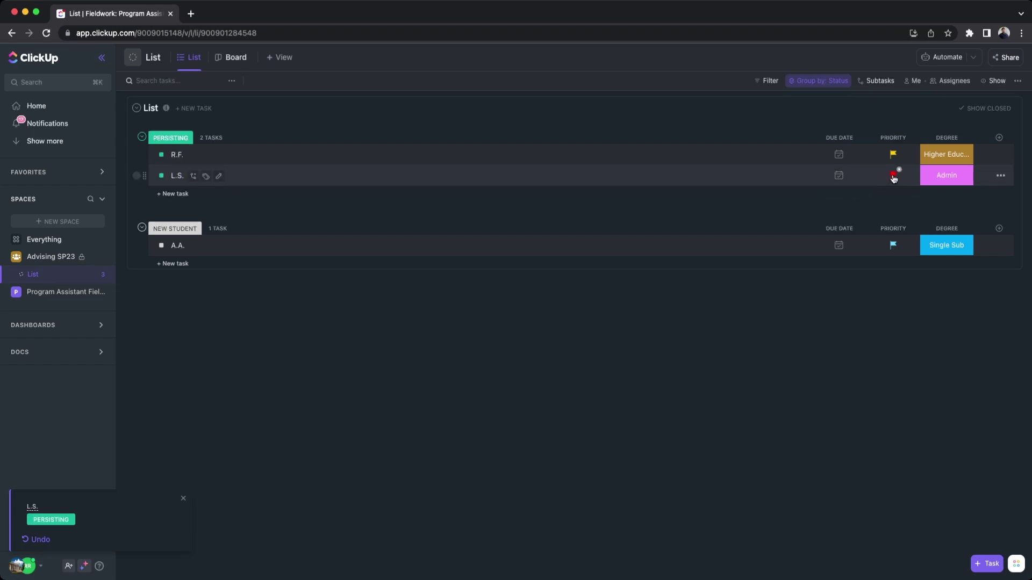
{"action": "left_click", "coordinate": [161, 176]}
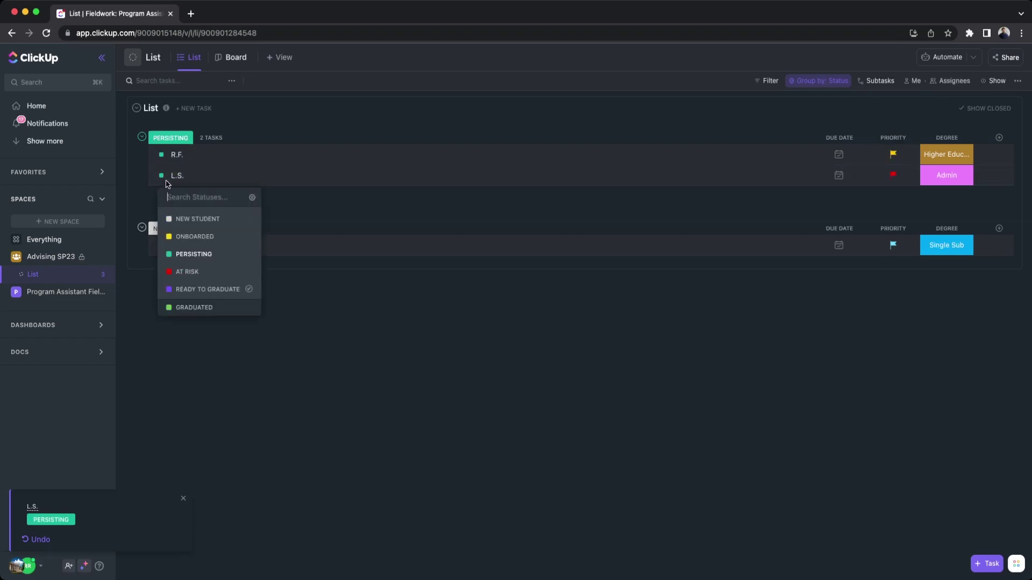
{"action": "left_click", "coordinate": [202, 273]}
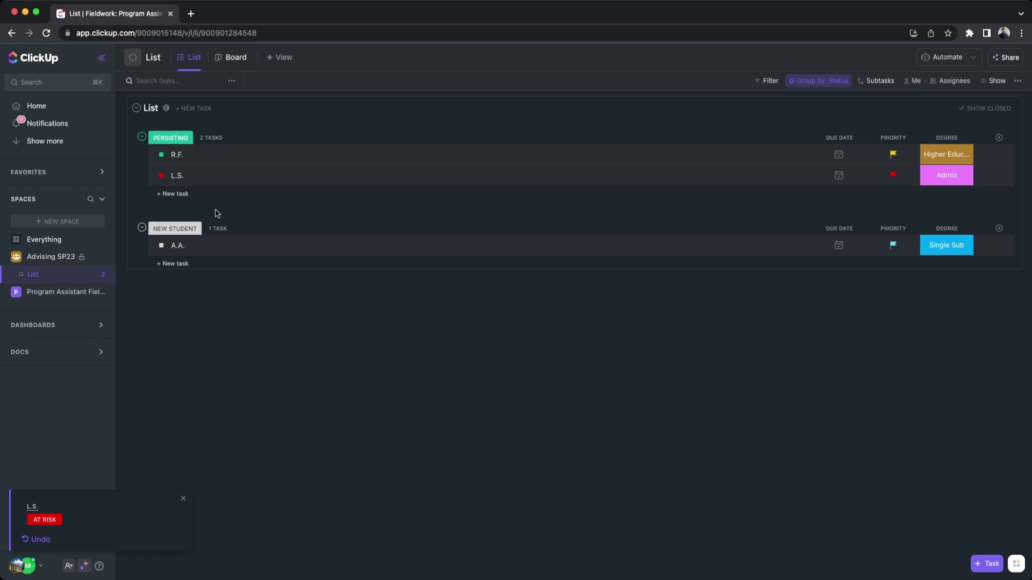
{"action": "left_click", "coordinate": [47, 33]}
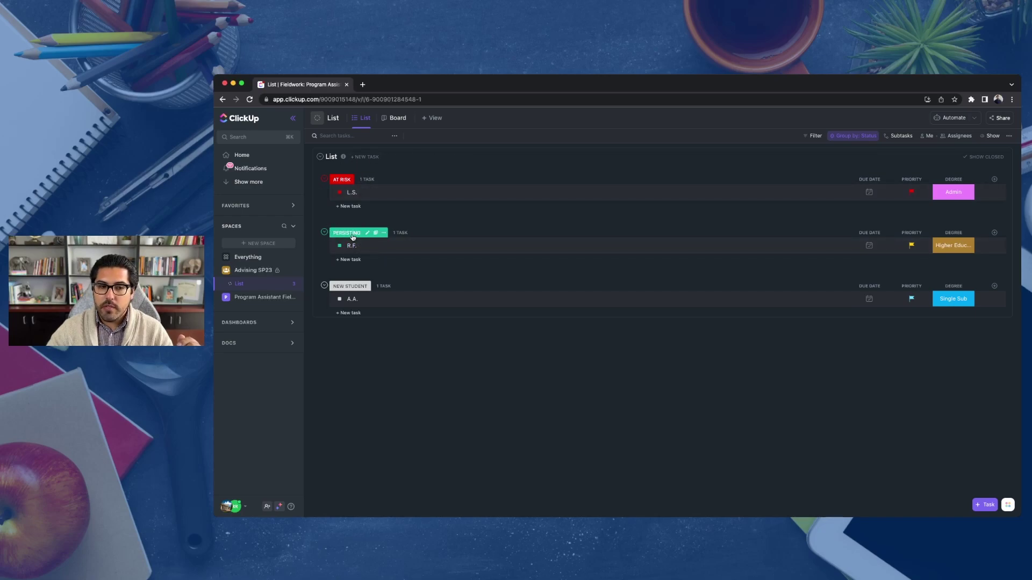
- Set the status of task A.A. to Onboarded and show the field types available for a new column
{"action": "left_click", "coordinate": [339, 299]}
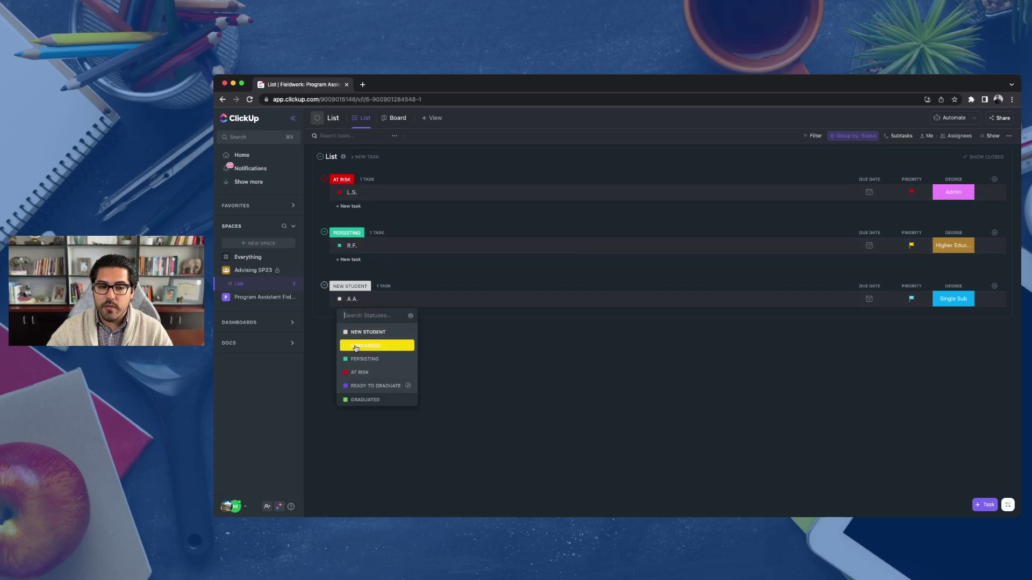
{"action": "left_click", "coordinate": [355, 347]}
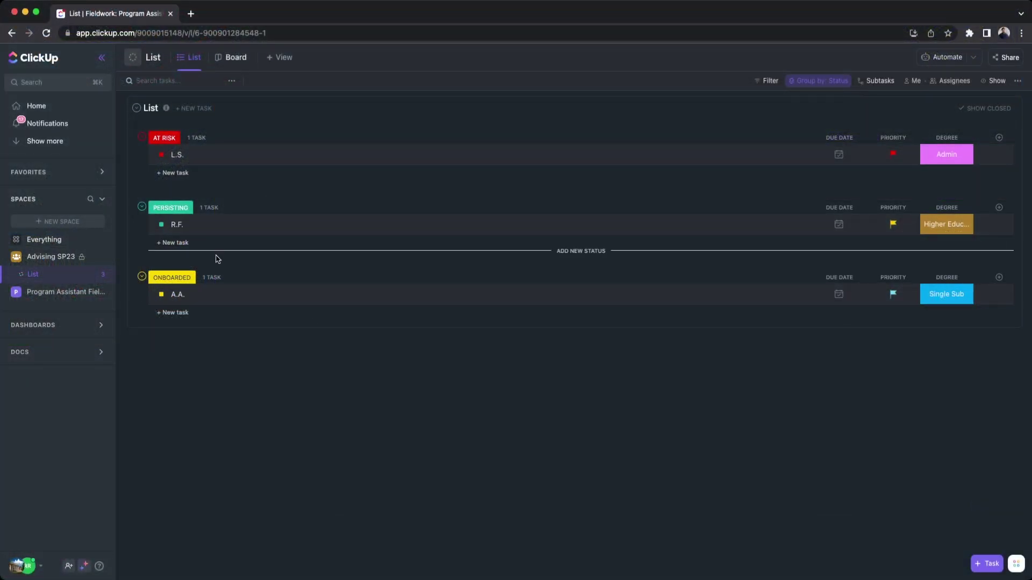
{"action": "left_click", "coordinate": [999, 207]}
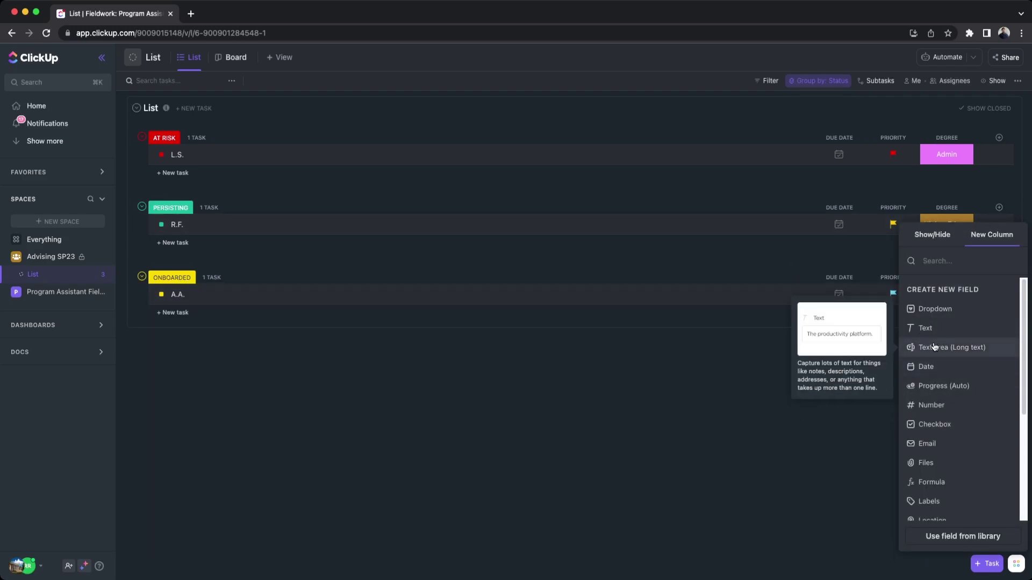
- Open task R.F. and post the comment "GMa is having surgery"
{"action": "left_click", "coordinate": [177, 225]}
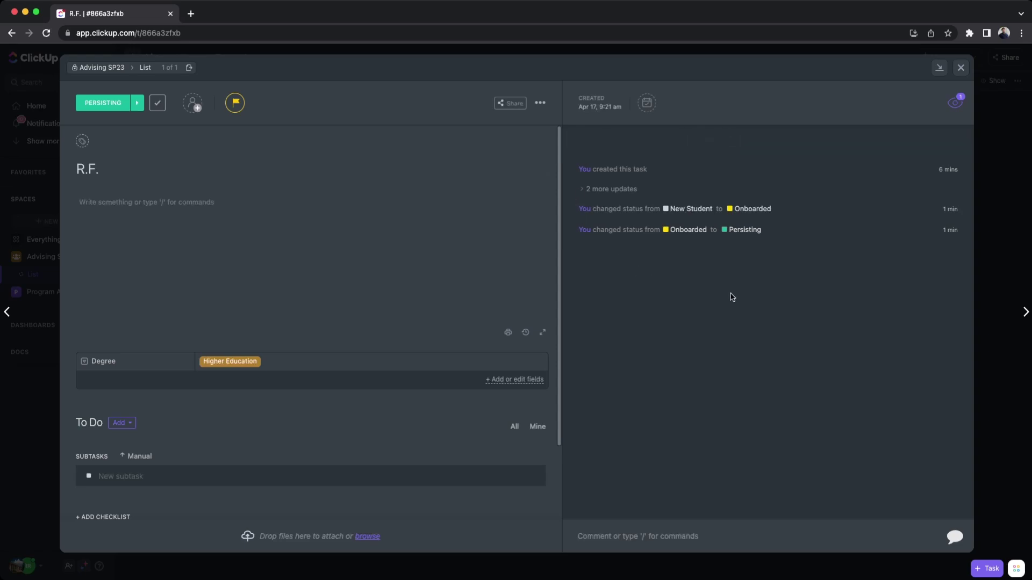
{"action": "left_click", "coordinate": [650, 533]}
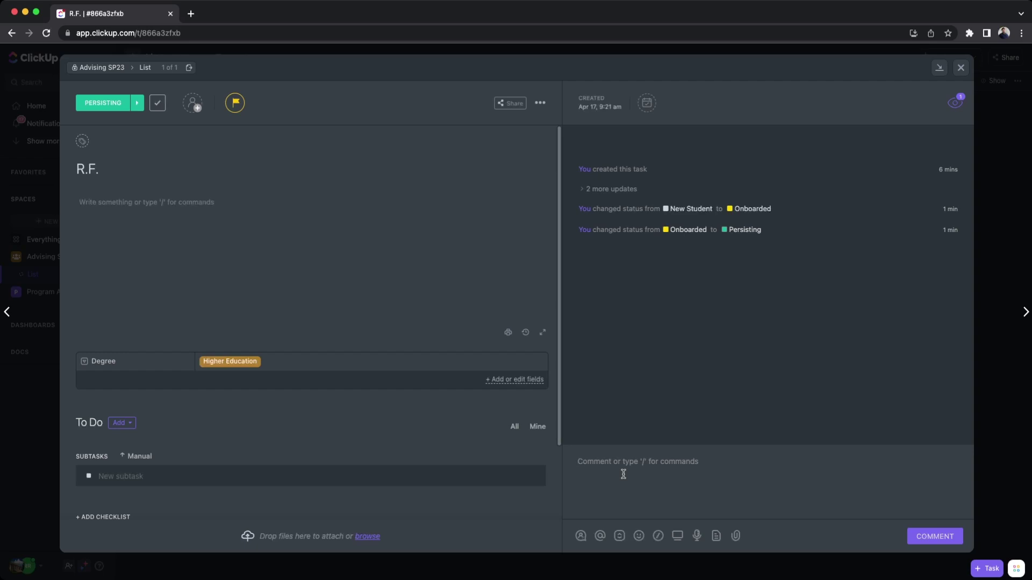
{"action": "type", "text": "GMa is having surgery"}
{"action": "key", "text": "Return"}
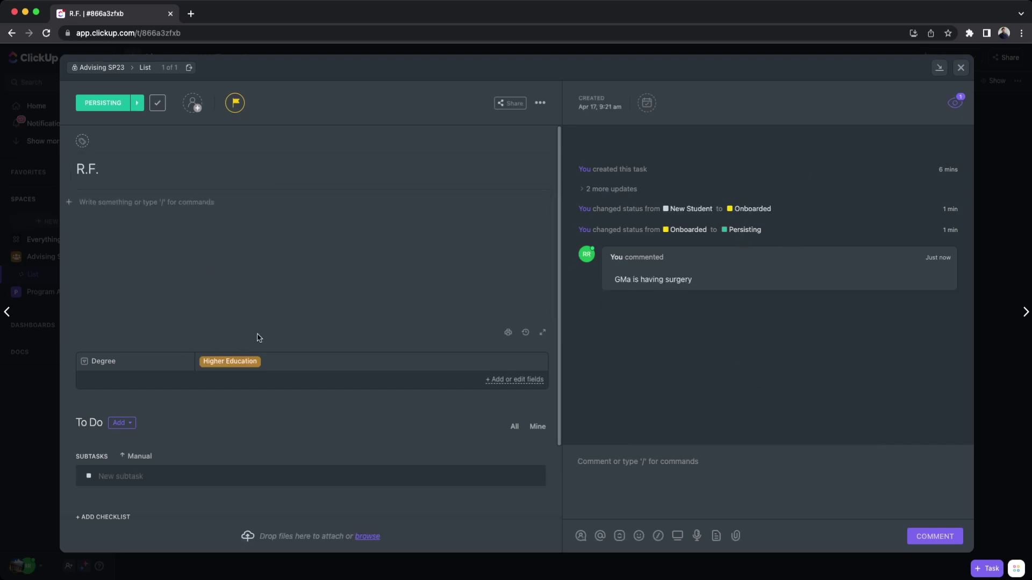
- Look through the slash commands available in R.F.'s task description, leaving the description empty
{"action": "left_click", "coordinate": [135, 212]}
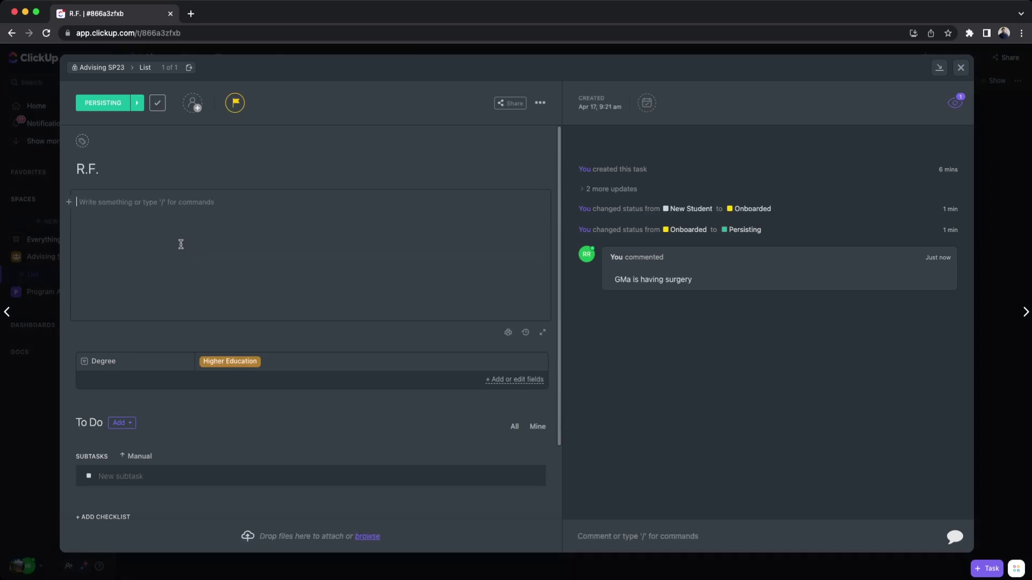
{"action": "type", "text": "/"}
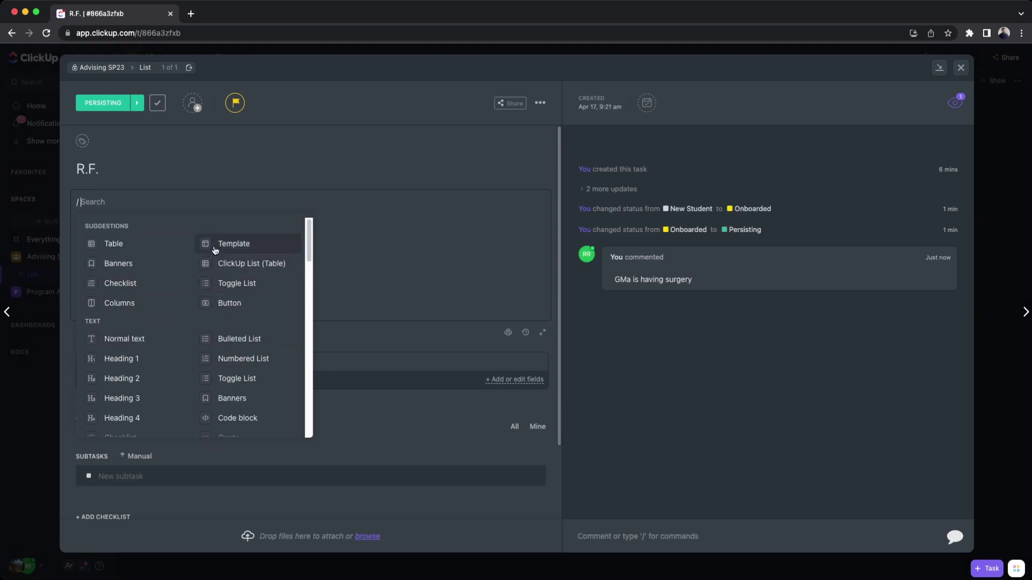
{"action": "scroll", "coordinate": [184, 352], "scroll_direction": "down", "scroll_amount": 10}
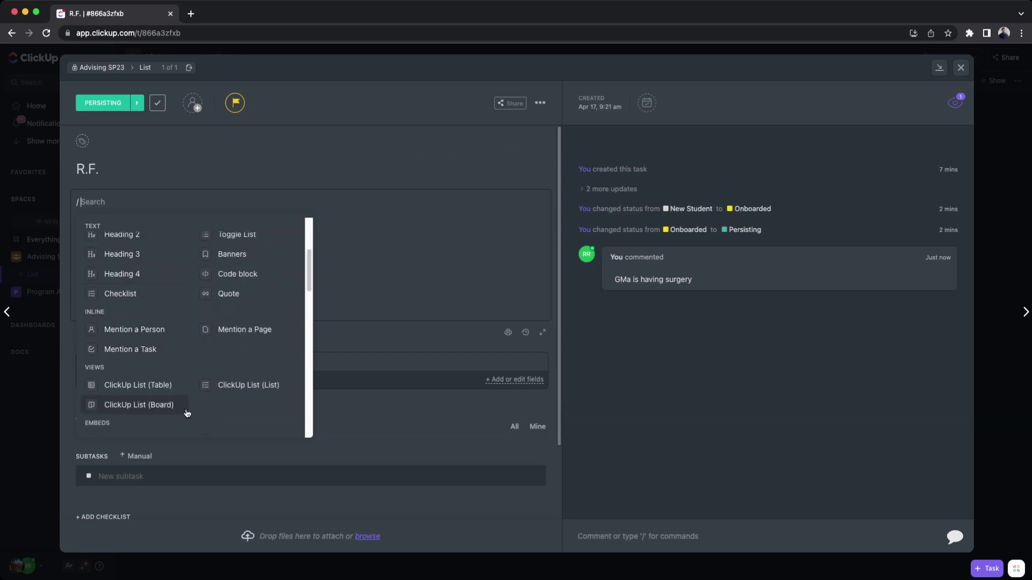
{"action": "scroll", "coordinate": [186, 406], "scroll_direction": "down", "scroll_amount": 10}
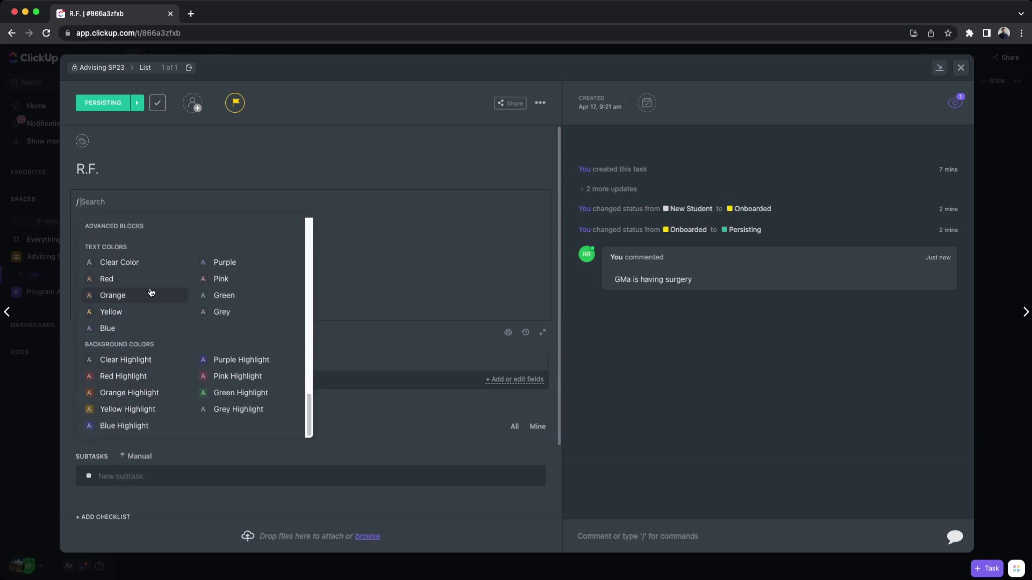
{"action": "scroll", "coordinate": [158, 307], "scroll_direction": "up", "scroll_amount": 10}
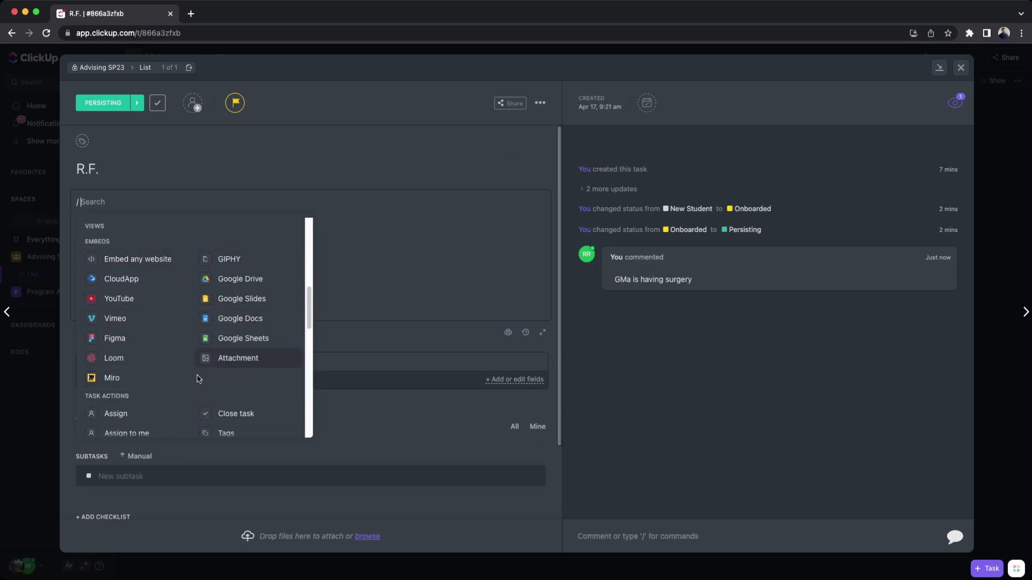
{"action": "left_click", "coordinate": [353, 250]}
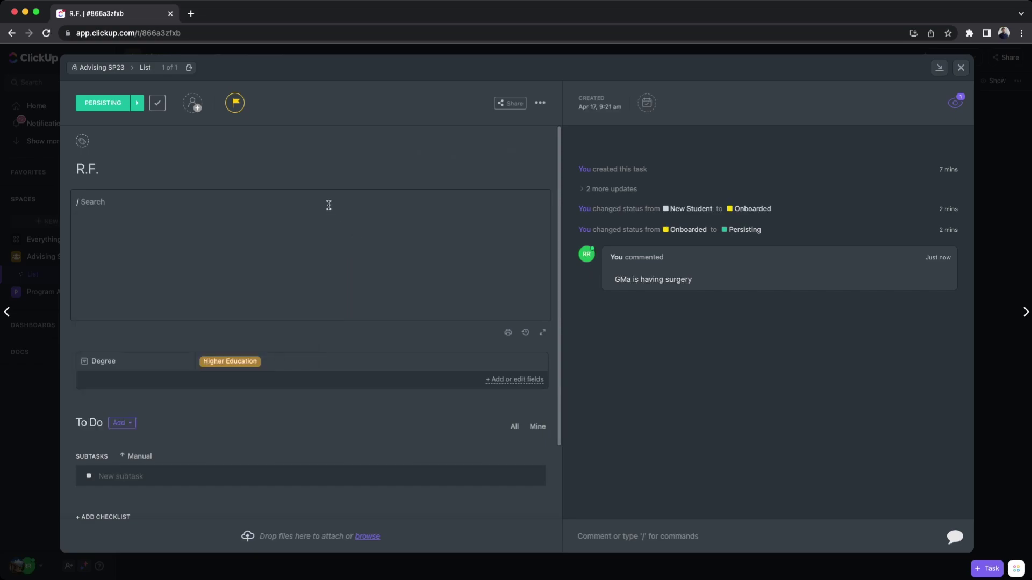
{"action": "left_click", "coordinate": [124, 206]}
- View the sources available for adding an attachment to task R.F., without attaching anything
{"action": "mouse_move", "coordinate": [722, 285]}
{"action": "scroll", "coordinate": [218, 368], "scroll_direction": "down", "scroll_amount": 3}
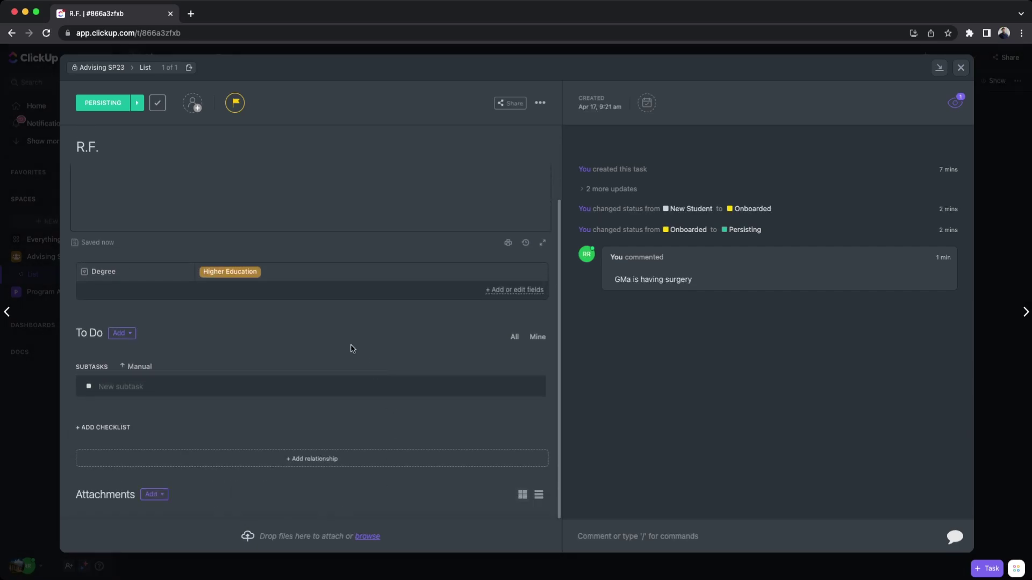
{"action": "left_click", "coordinate": [161, 495]}
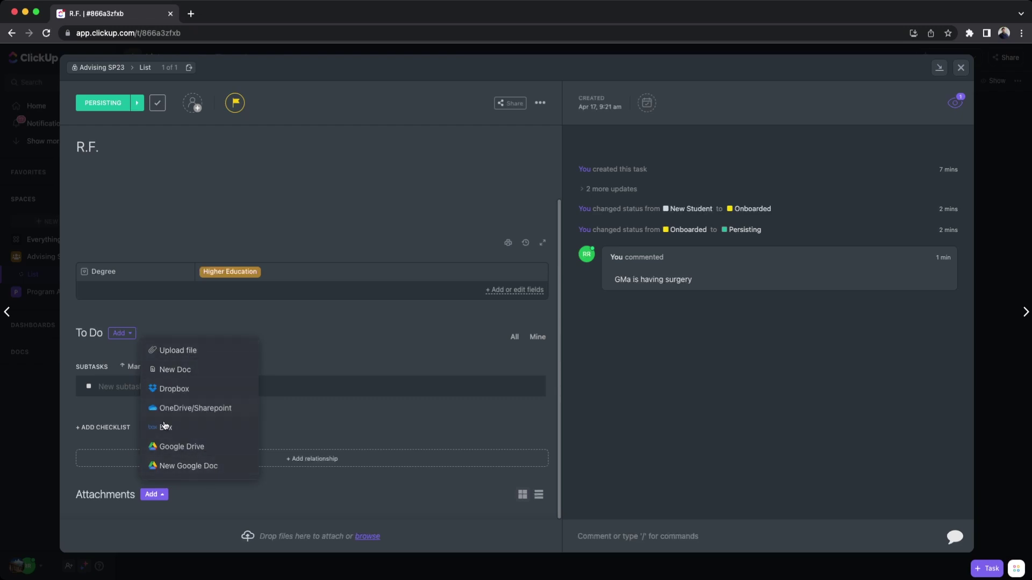
{"action": "left_click", "coordinate": [350, 438]}
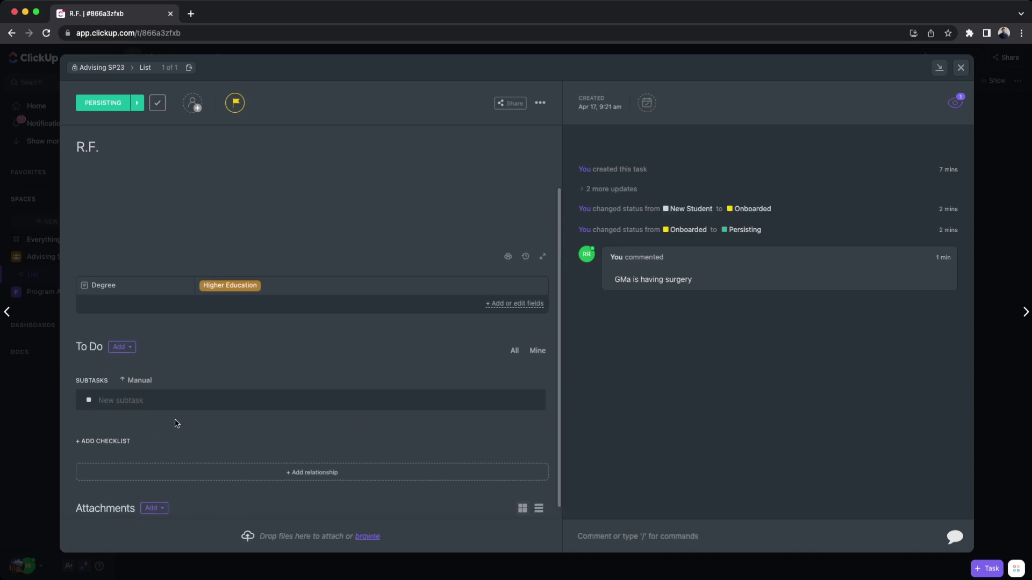
- Add the subtask "Check in about GMa" to task R.F. and show the actions available for it
{"action": "left_click", "coordinate": [104, 399]}
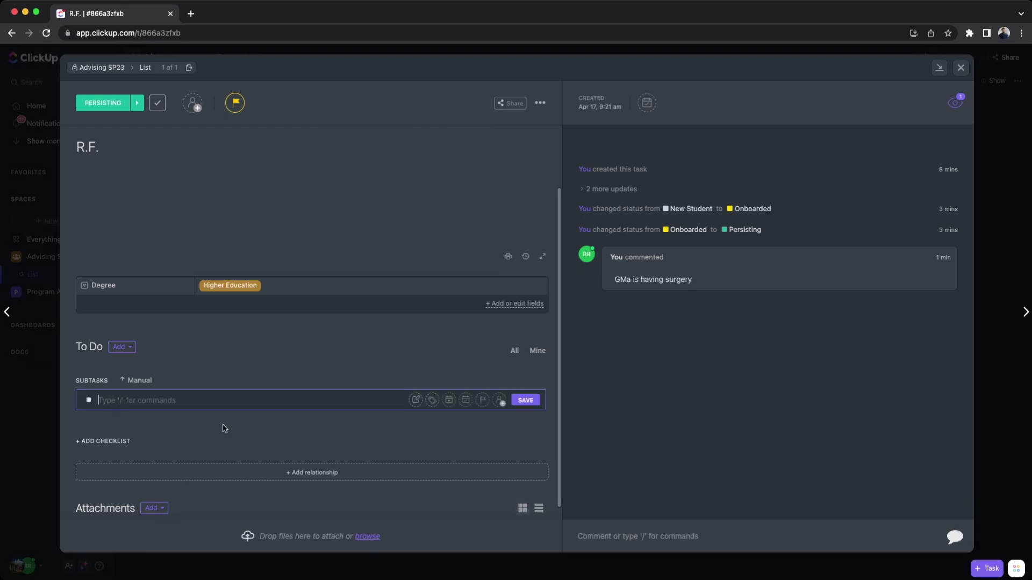
{"action": "type", "text": "Check in about GMa"}
{"action": "left_click", "coordinate": [527, 404]}
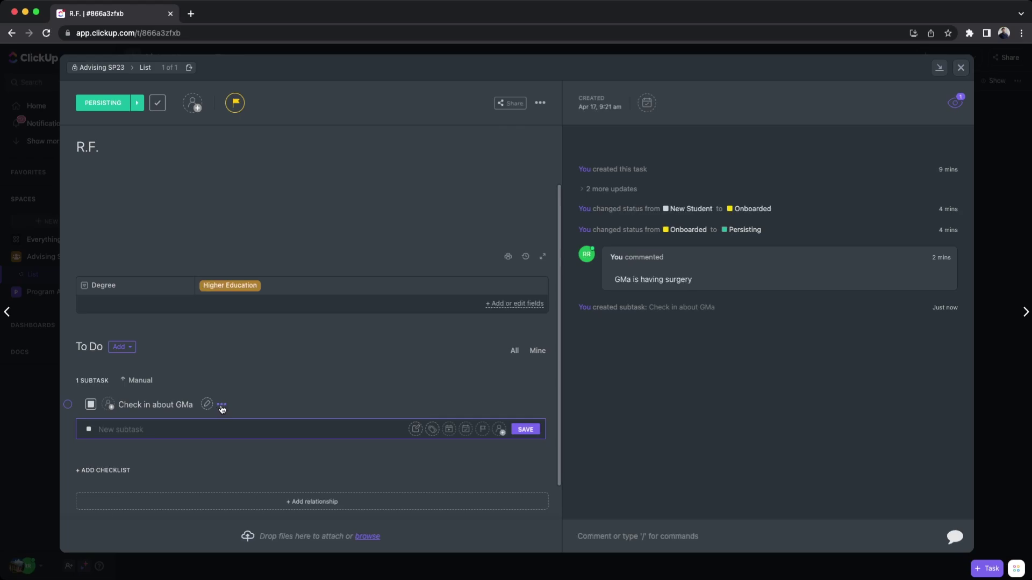
{"action": "left_click", "coordinate": [221, 406]}
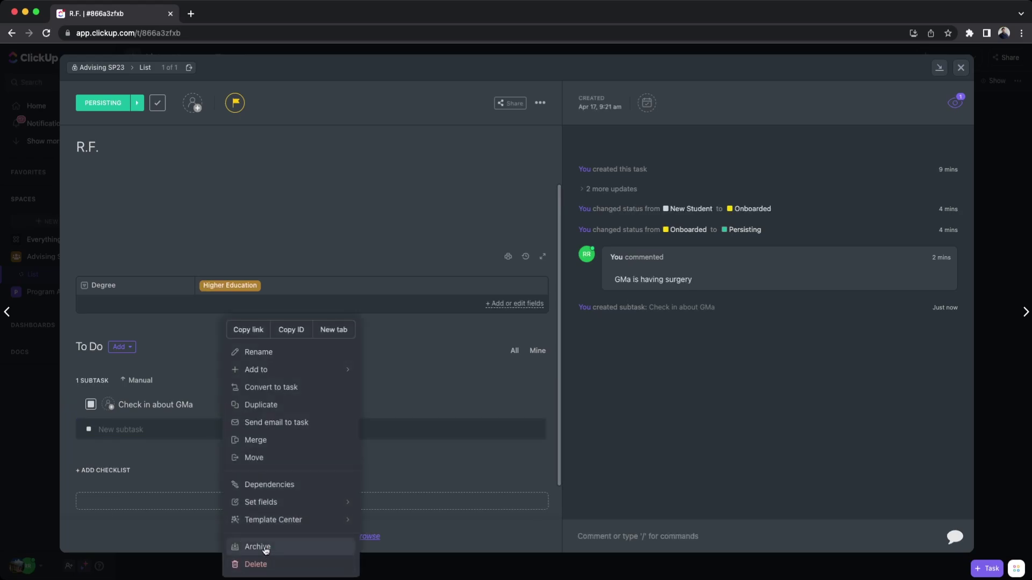
- Delete R.F.'s subtask "Check in about GMa" and add a checklist with the item "Create Schedule"
{"action": "left_click", "coordinate": [257, 564]}
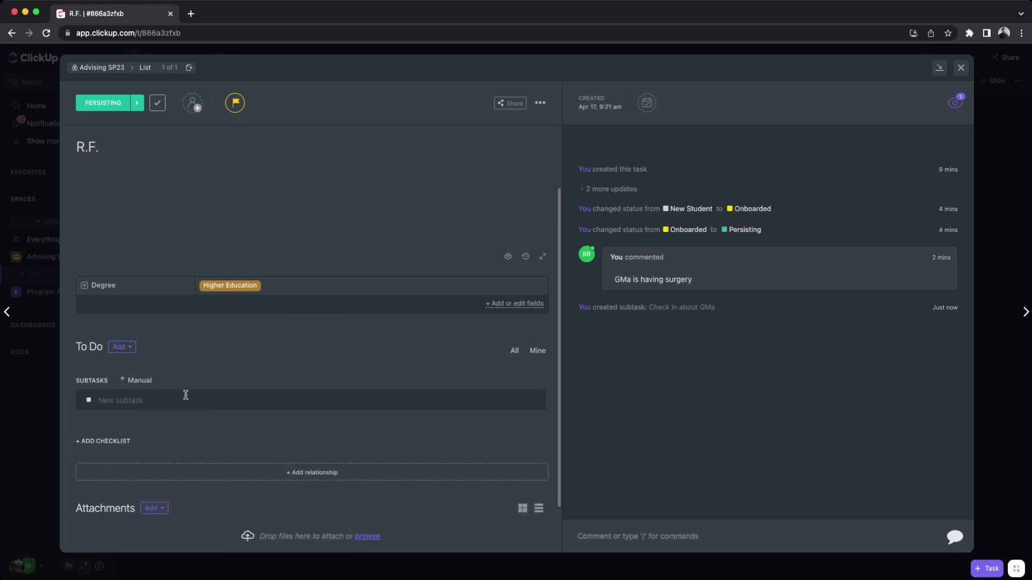
{"action": "left_click", "coordinate": [119, 442]}
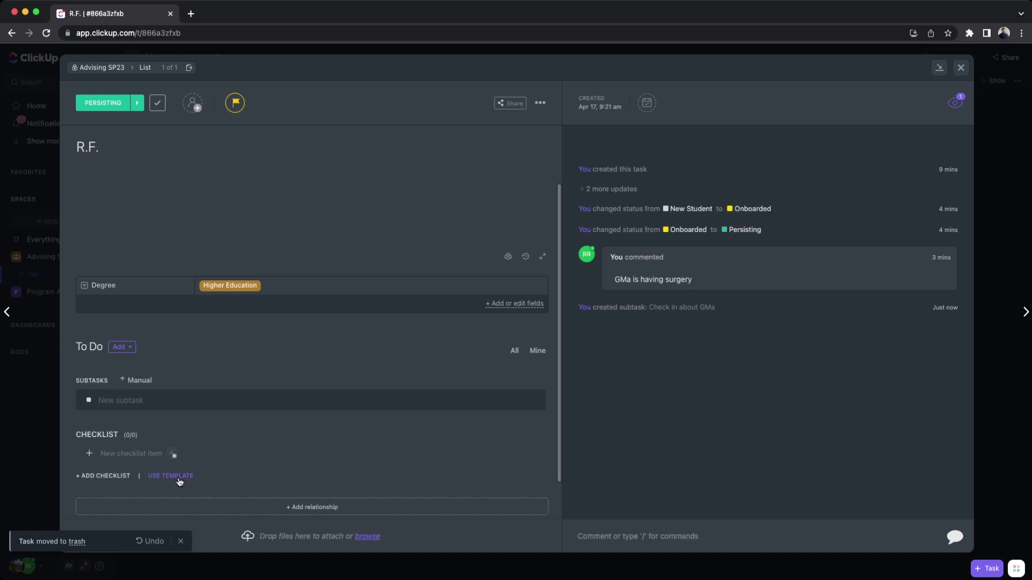
{"action": "left_click", "coordinate": [140, 455]}
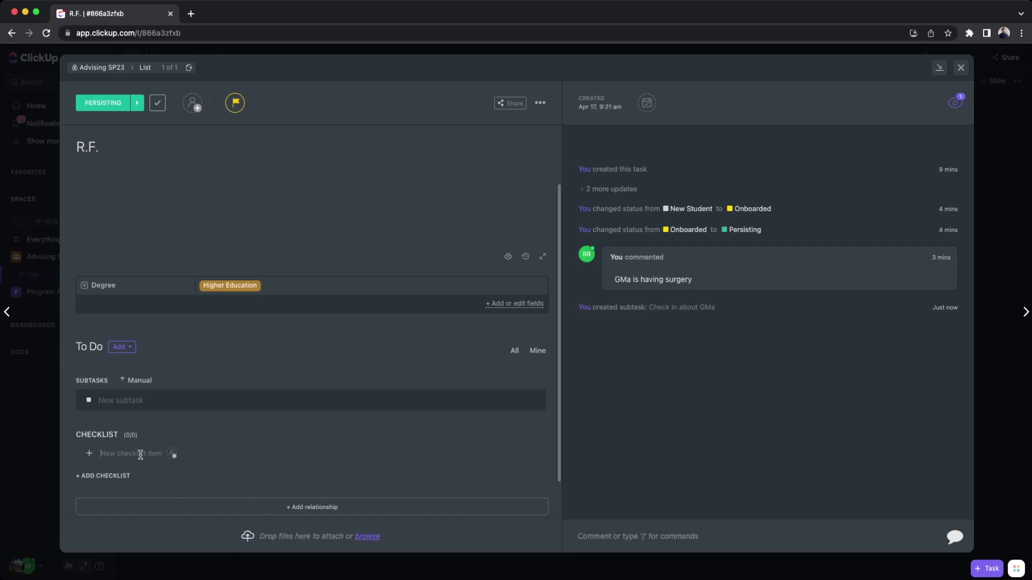
{"action": "type", "text": "Create Schedule"}
{"action": "key", "text": "Return"}
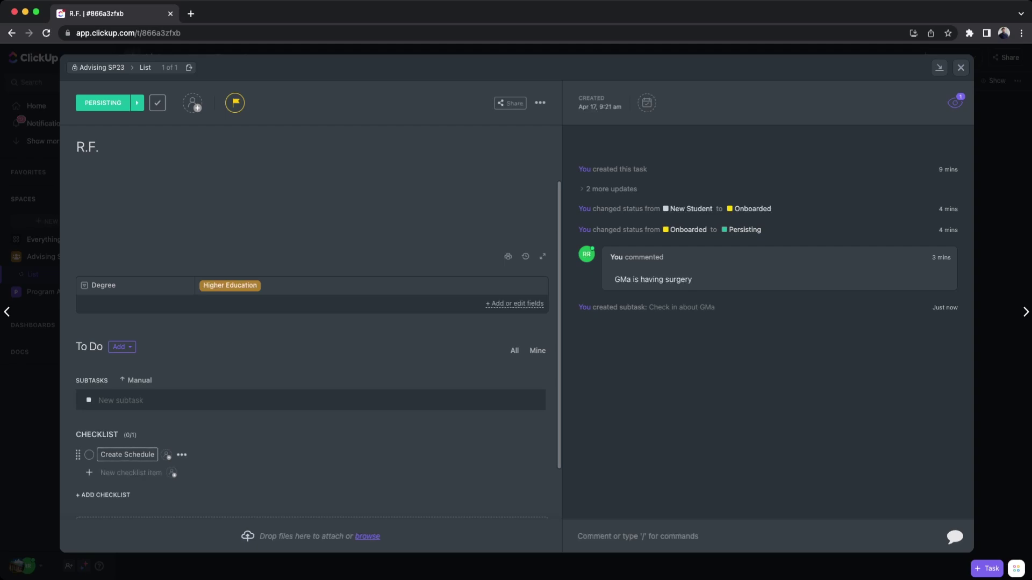
- Add the items "Welcome Call" and "Provide Advising Dates" to R.F.'s checklist
{"action": "type", "text": "Welcome Call"}
{"action": "key", "text": "Return"}
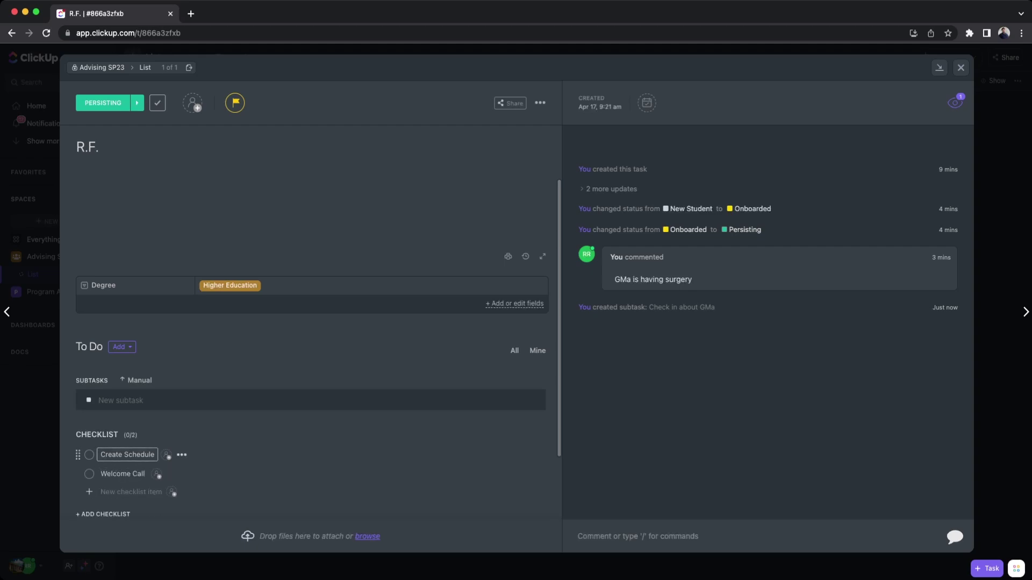
{"action": "type", "text": "Provude"}
{"action": "key", "text": "BackSpace"}
{"action": "key", "text": "BackSpace"}
{"action": "key", "text": "BackSpace"}
{"action": "key", "text": "BackSpace"}
{"action": "type", "text": "ide Advising Dates"}
{"action": "key", "text": "Return"}
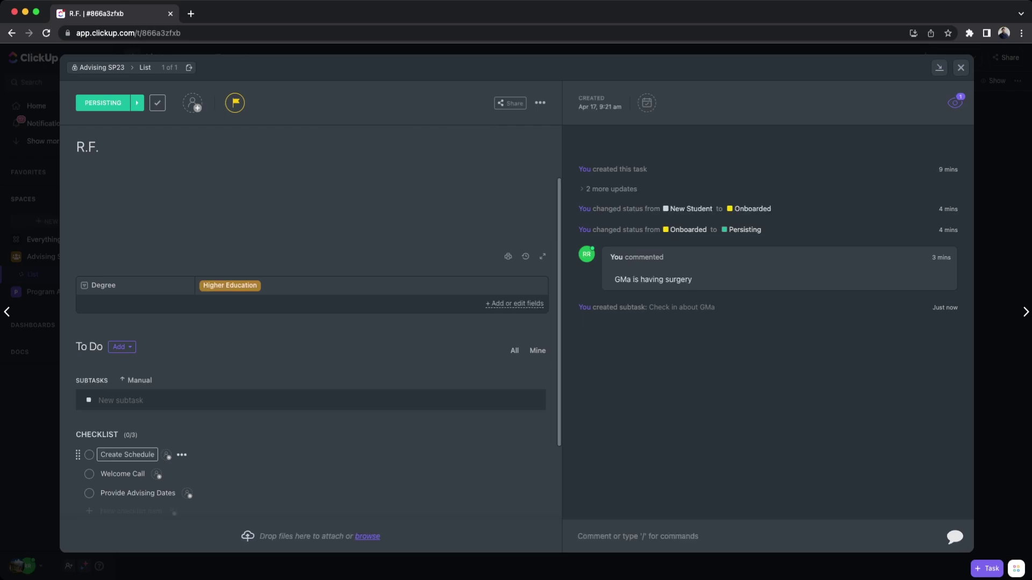
- Change the status of task R.F. to Onboarded
{"action": "scroll", "coordinate": [160, 460], "scroll_direction": "down", "scroll_amount": 2}
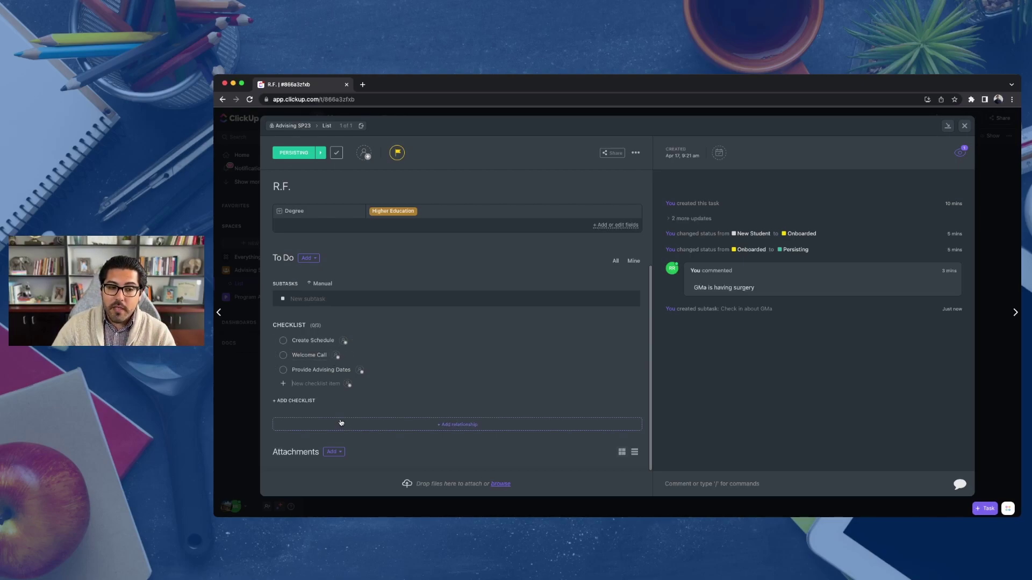
{"action": "left_click", "coordinate": [302, 155]}
{"action": "left_click", "coordinate": [307, 203]}
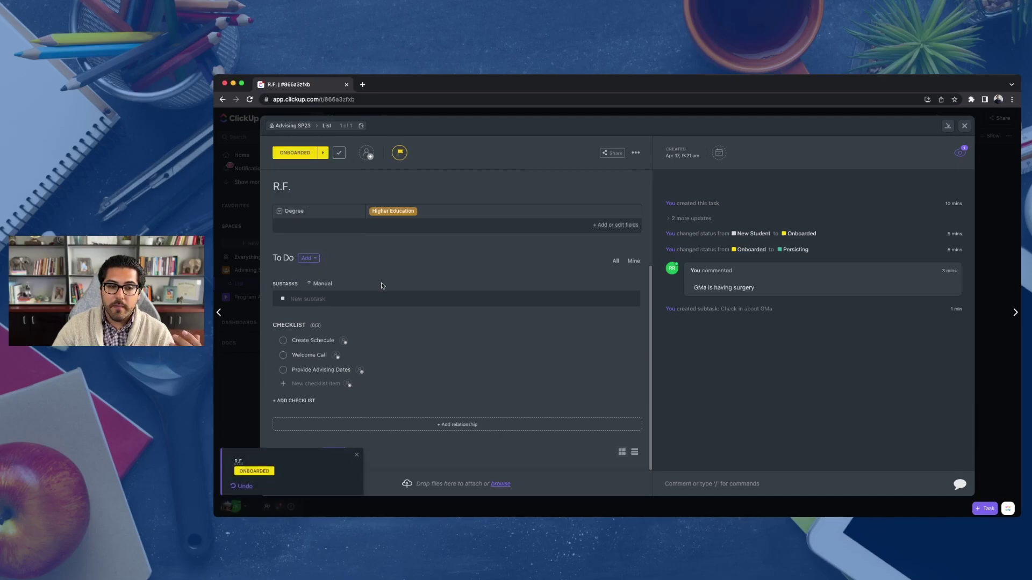
- Check off Create Schedule, Welcome Call and Provide Advising Dates with completed items shown, and close task R.F
{"action": "left_click", "coordinate": [283, 340]}
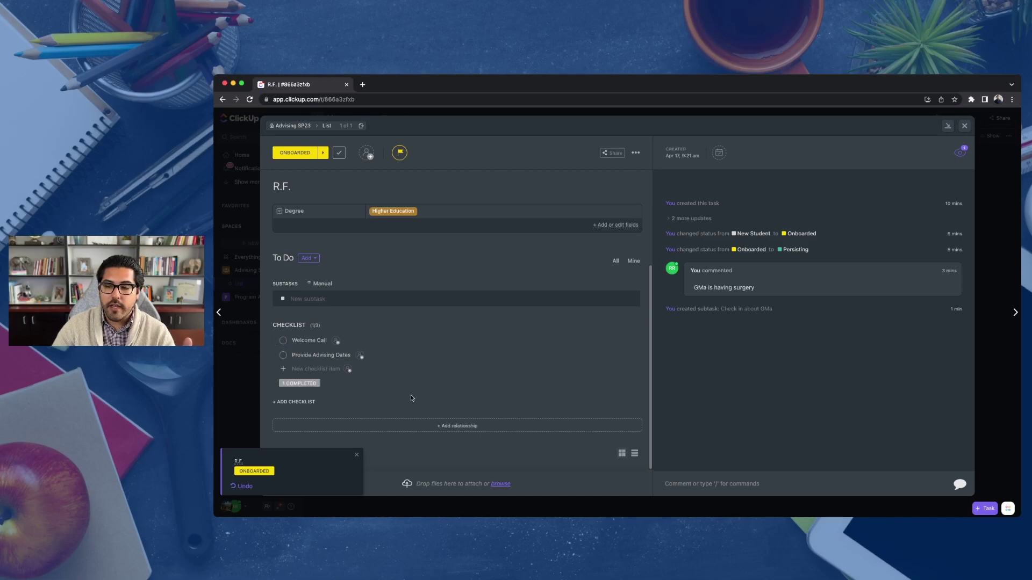
{"action": "left_click", "coordinate": [301, 383]}
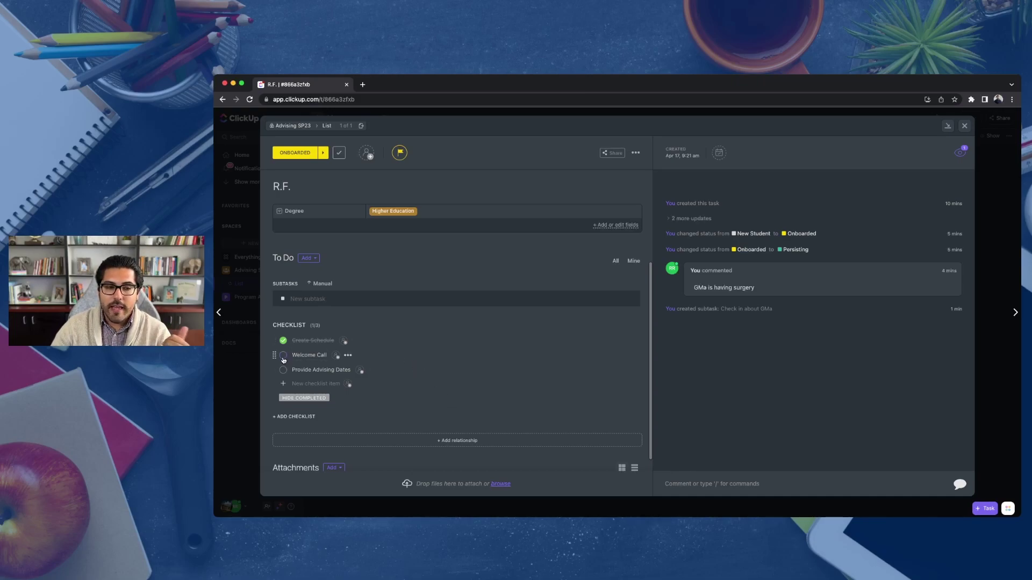
{"action": "left_click", "coordinate": [283, 355]}
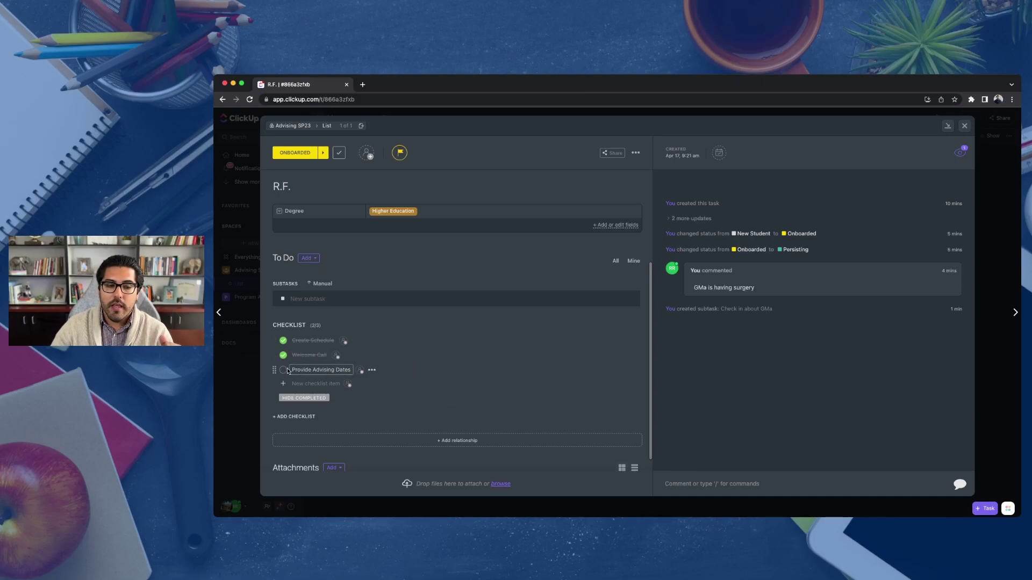
{"action": "left_click", "coordinate": [283, 370]}
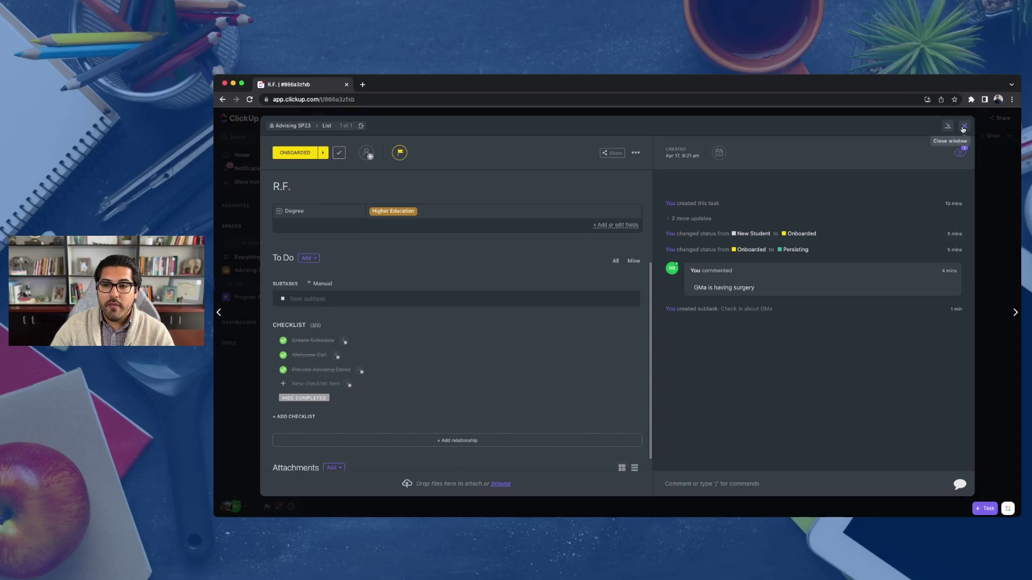
{"action": "left_click", "coordinate": [963, 127]}
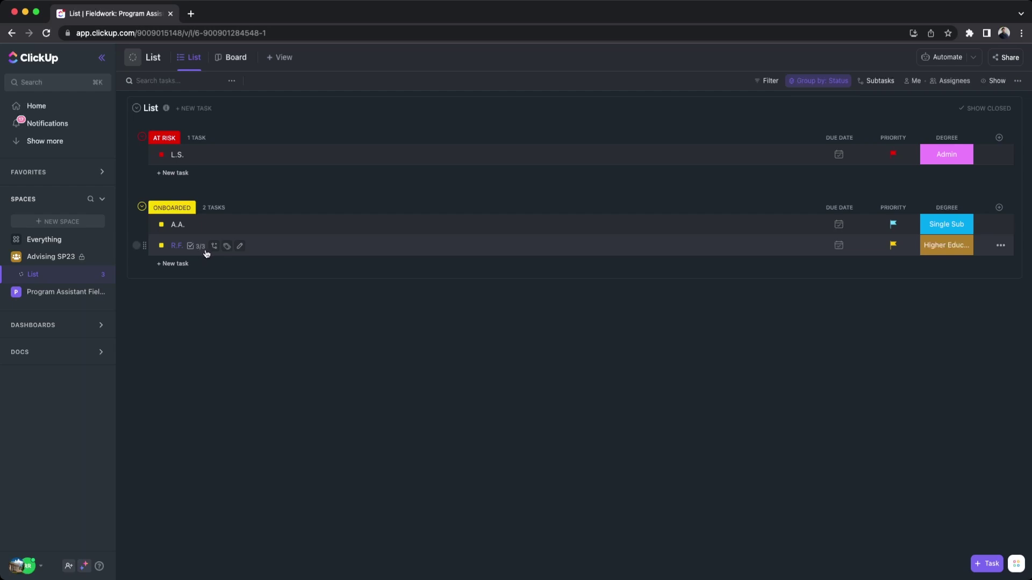
- View the checklist templates available for task A.A. without applying one, and return to the task list
{"action": "left_click", "coordinate": [177, 226]}
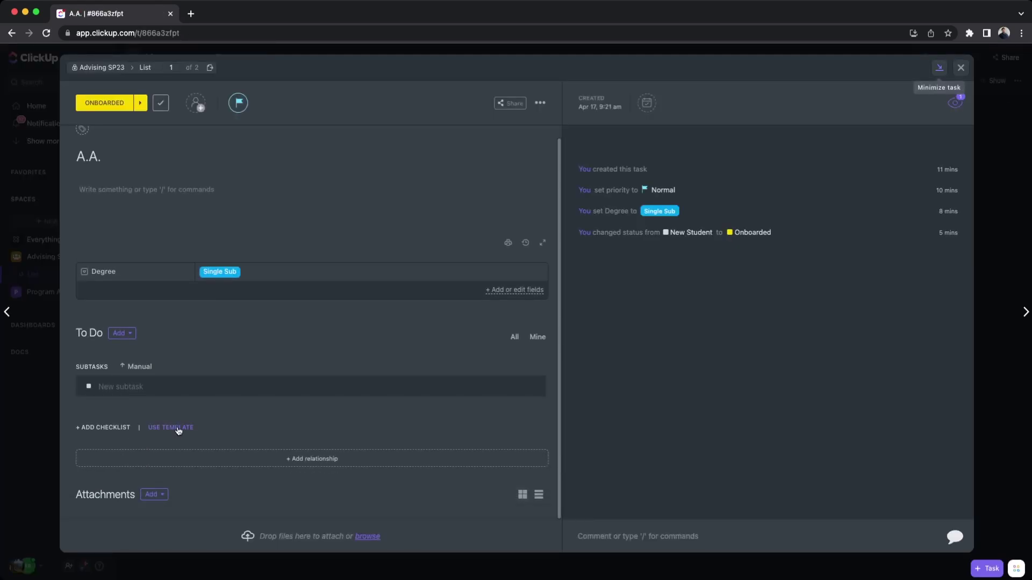
{"action": "left_click", "coordinate": [178, 428]}
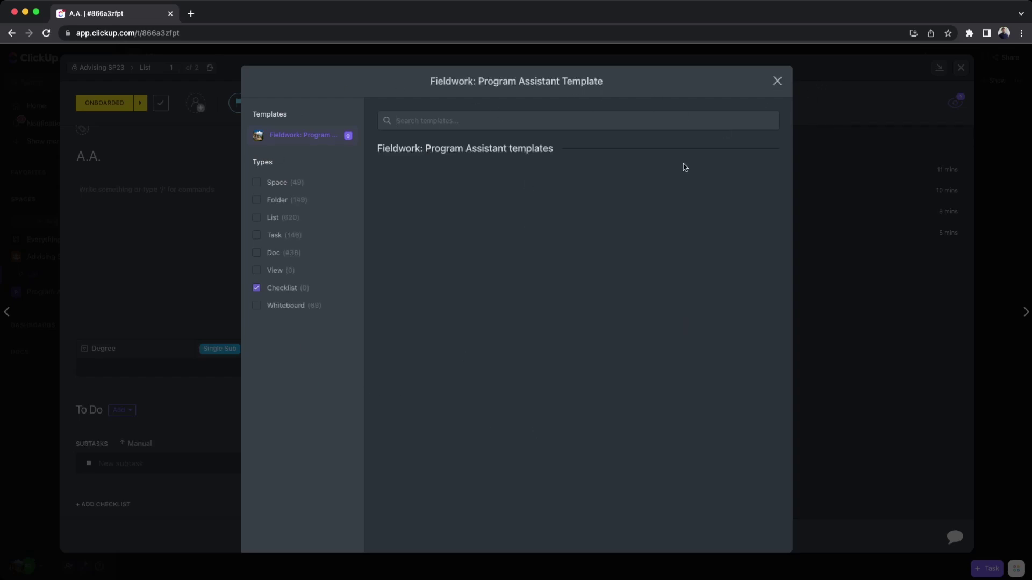
{"action": "left_click", "coordinate": [777, 81]}
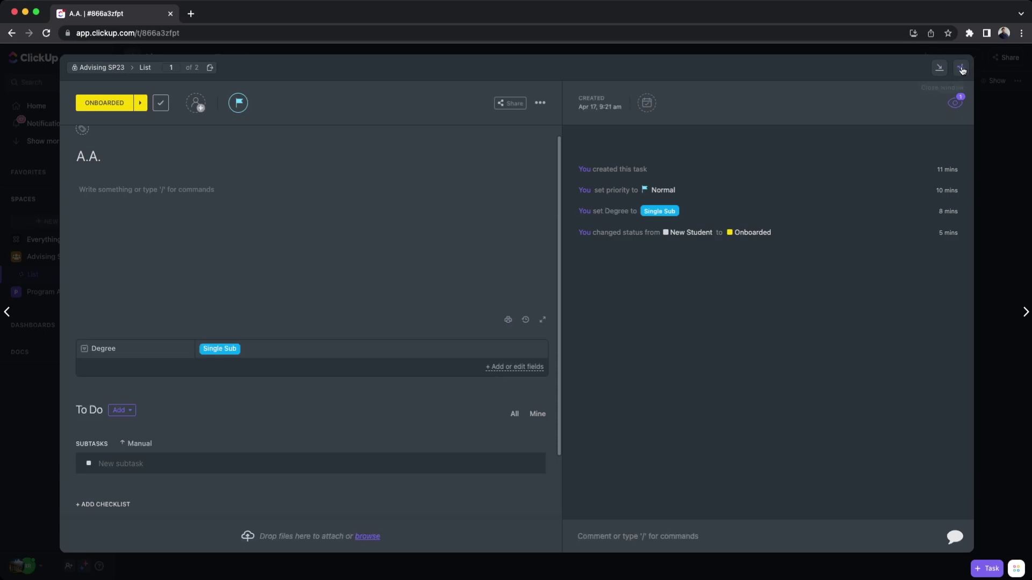
{"action": "left_click", "coordinate": [960, 68]}
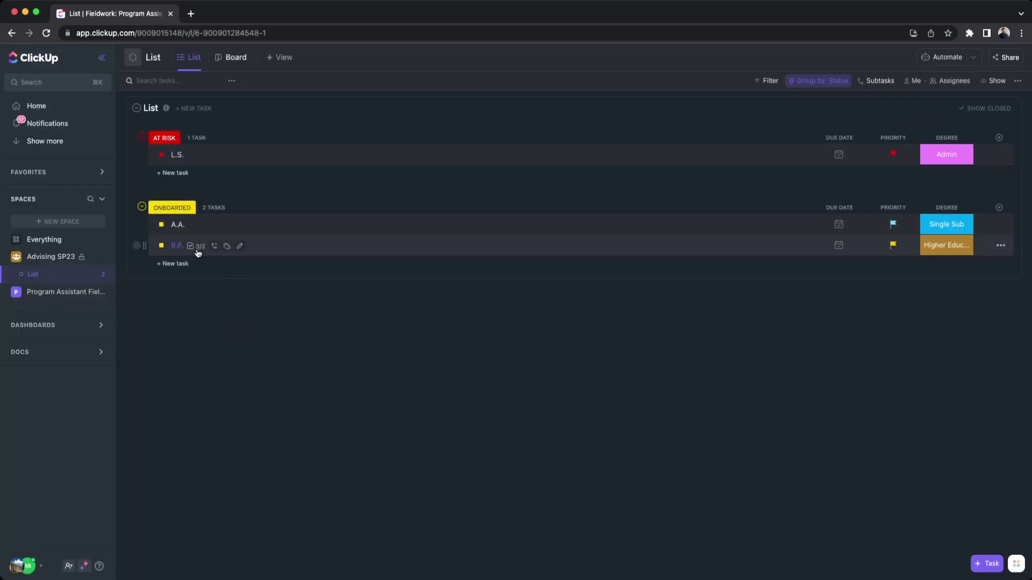
- Add a subtask named "Test" to task R.F. and return to the task list
{"action": "left_click", "coordinate": [177, 246]}
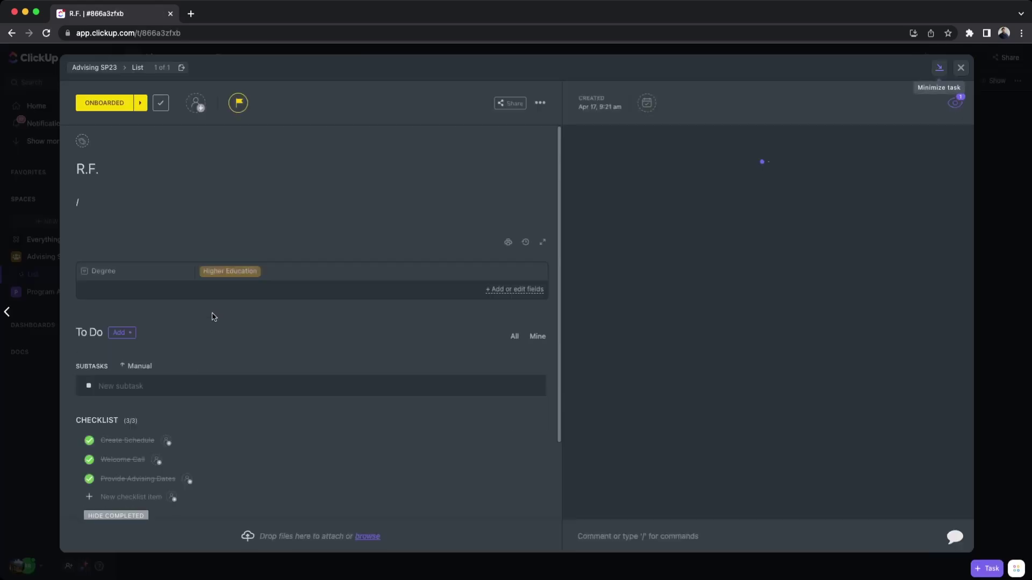
{"action": "left_click", "coordinate": [130, 386]}
{"action": "type", "text": "Test"}
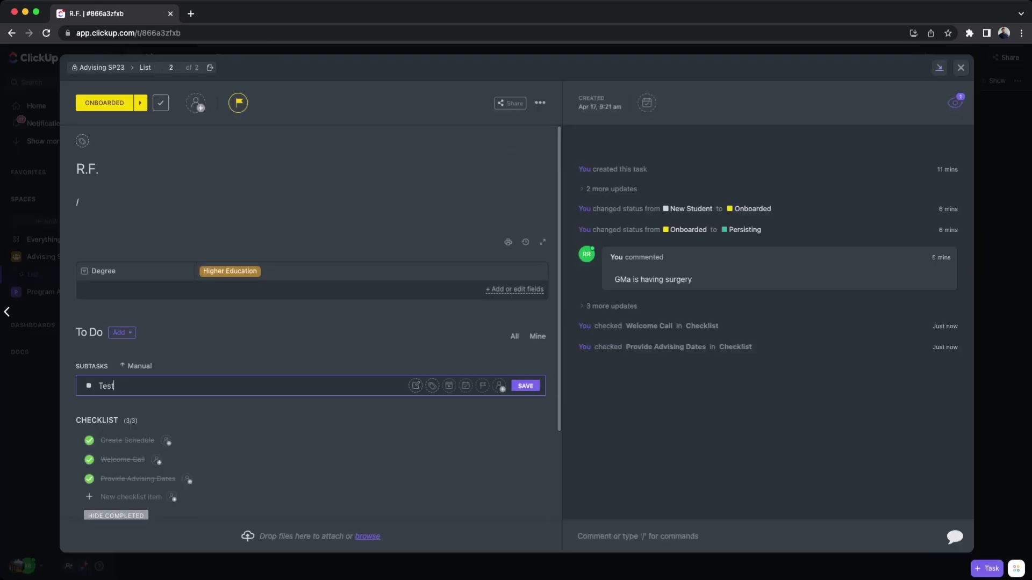
{"action": "key", "text": "Return"}
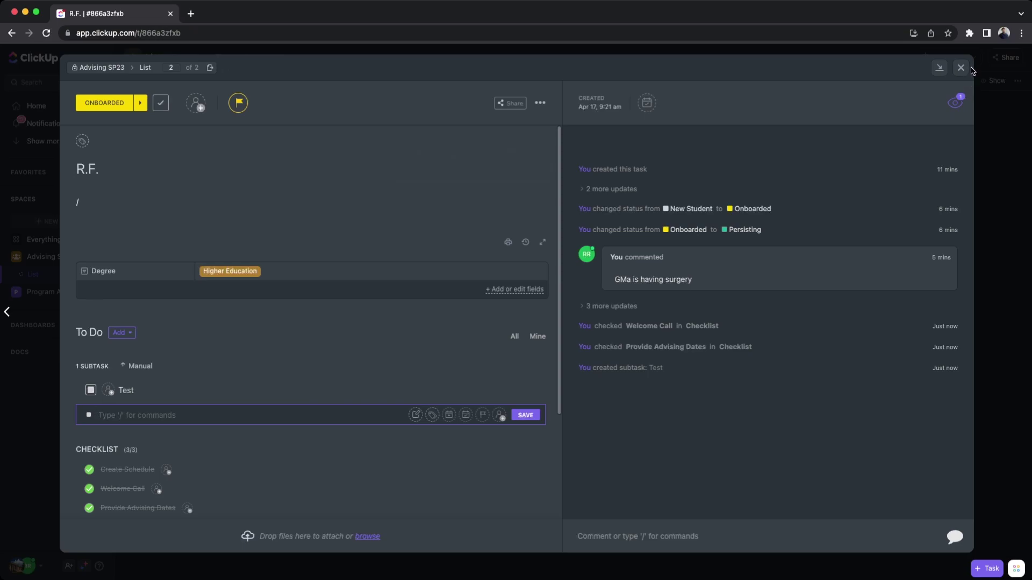
{"action": "left_click", "coordinate": [960, 67]}
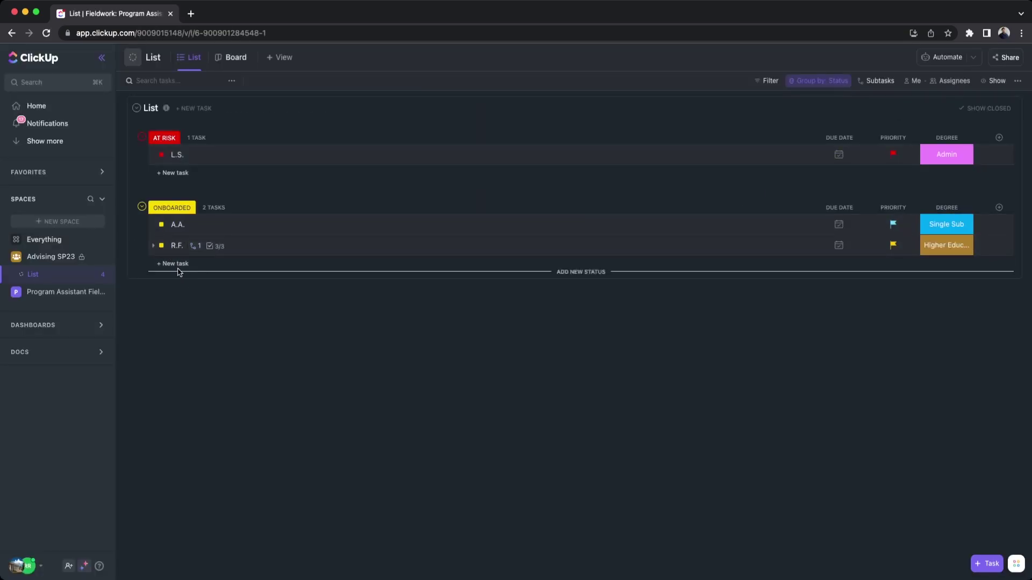
- Expand, collapse and expand again R.F.'s subtasks in the task list to view them
{"action": "left_click", "coordinate": [154, 247]}
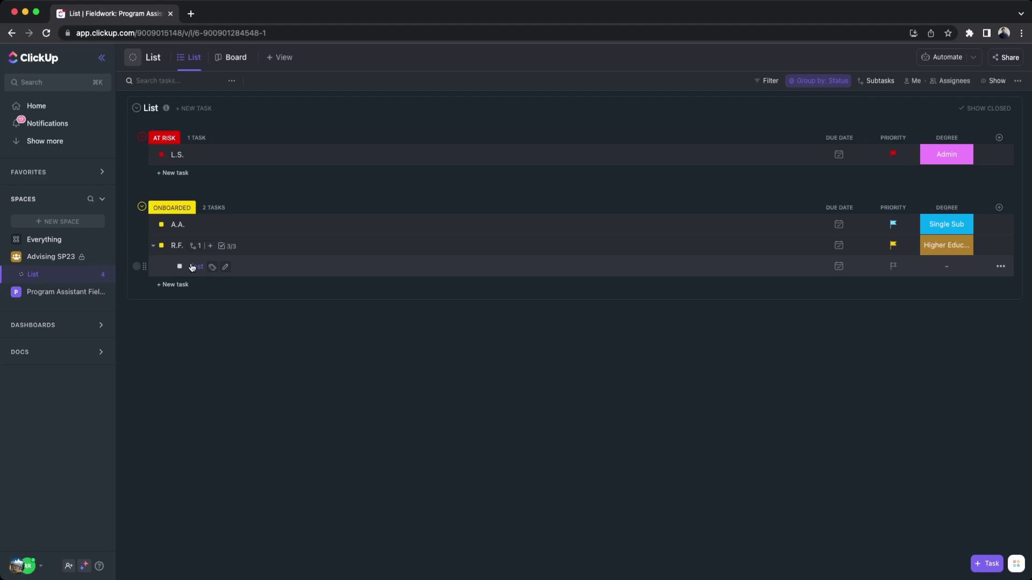
{"action": "left_click", "coordinate": [153, 246]}
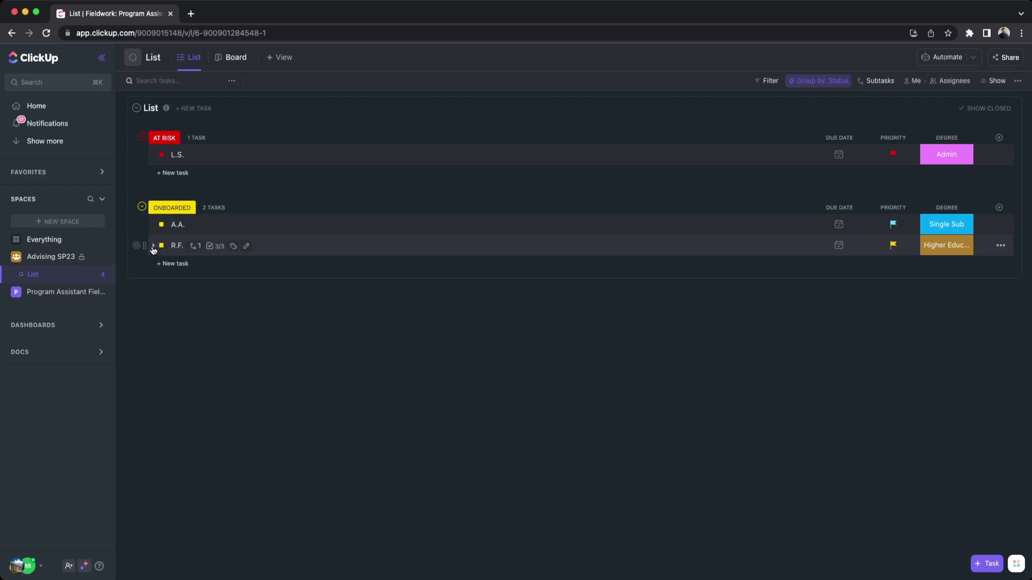
{"action": "left_click", "coordinate": [154, 246]}
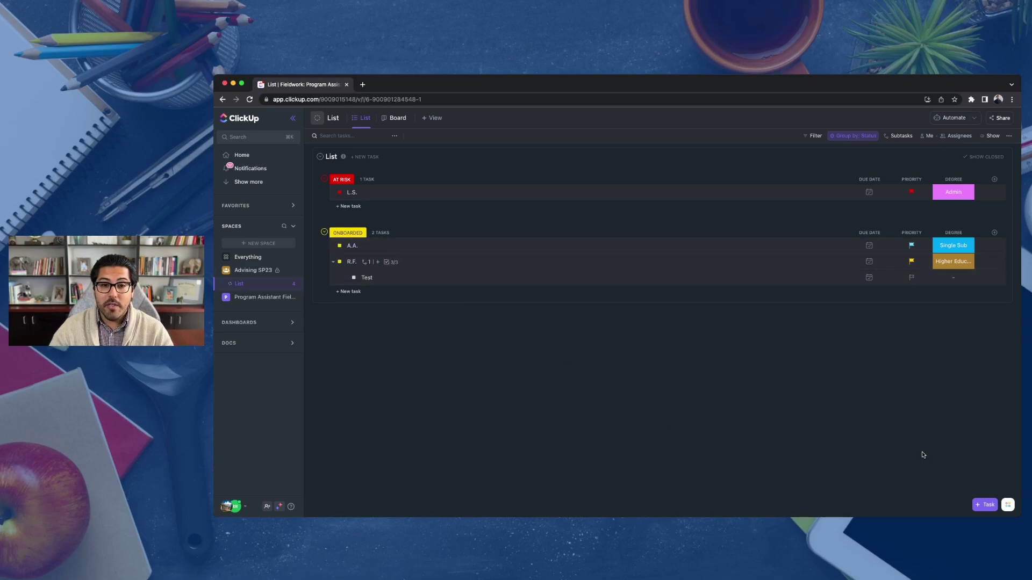
- Visit Home, reopen the Advising SP23 Space from the Spaces list, and review task R.F.'s subtask and checklist
{"action": "left_click", "coordinate": [240, 157]}
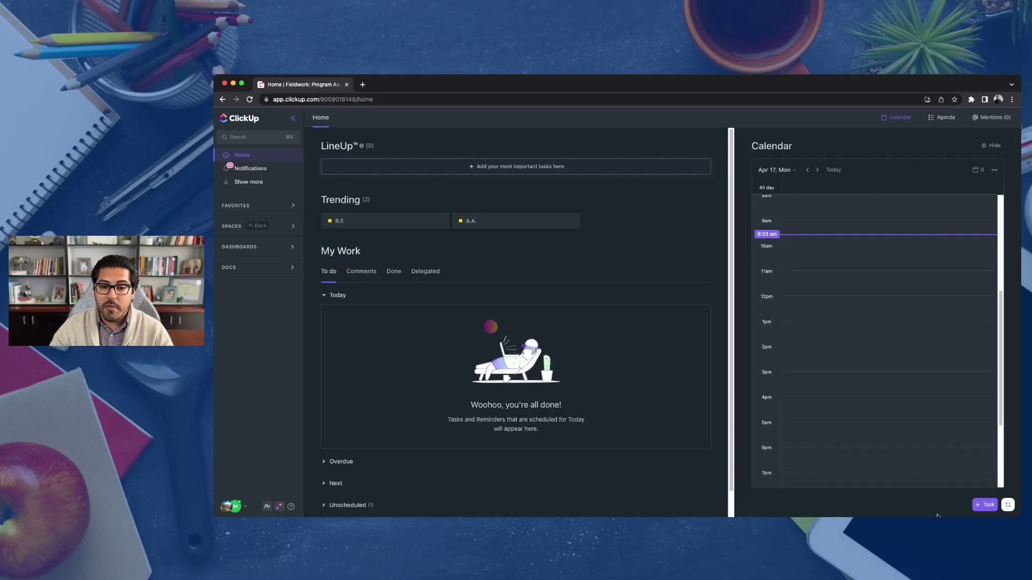
{"action": "left_click", "coordinate": [234, 228]}
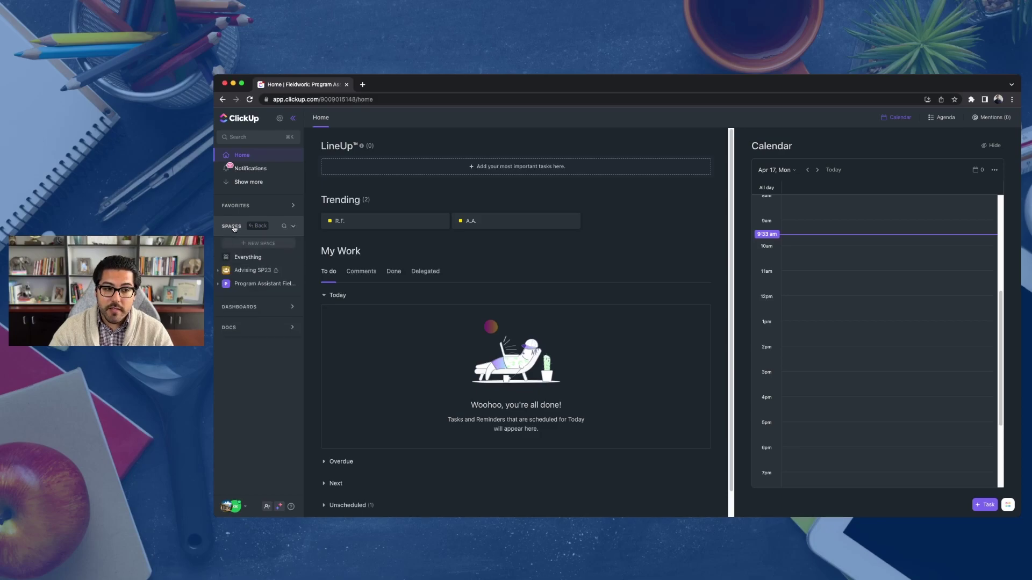
{"action": "left_click", "coordinate": [251, 271]}
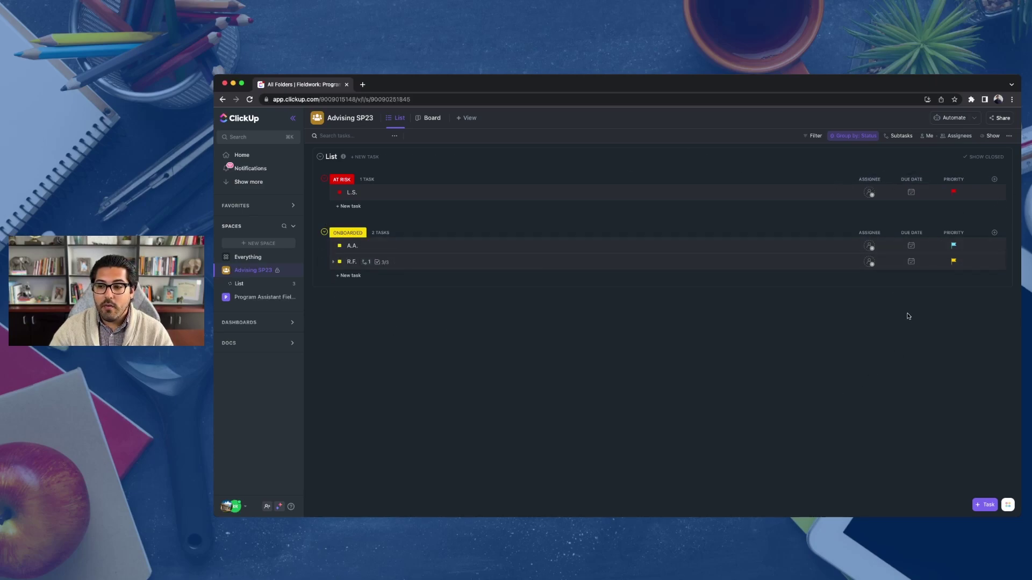
{"action": "left_click", "coordinate": [350, 262]}
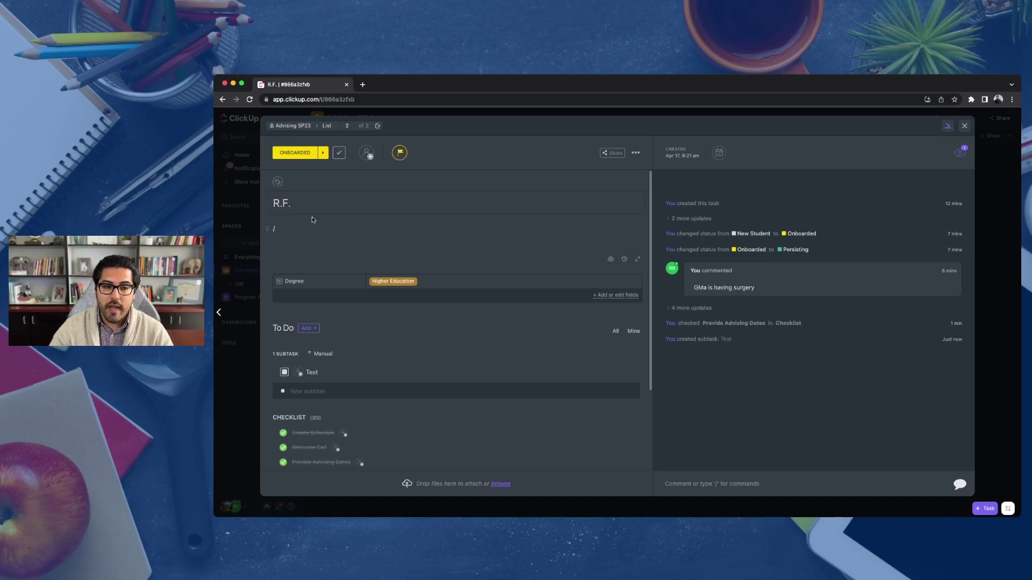
{"action": "scroll", "coordinate": [371, 253], "scroll_direction": "down", "scroll_amount": 4}
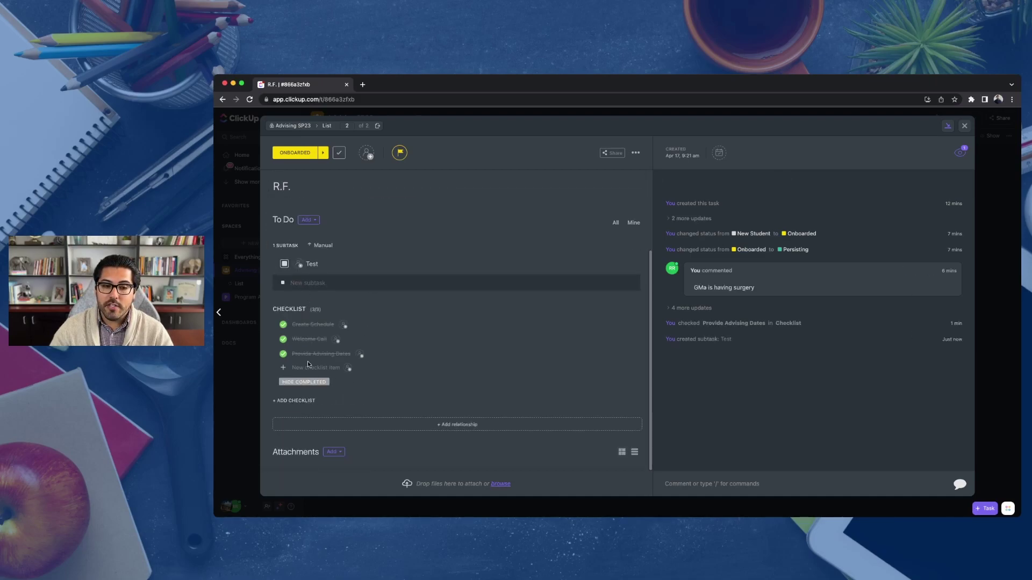